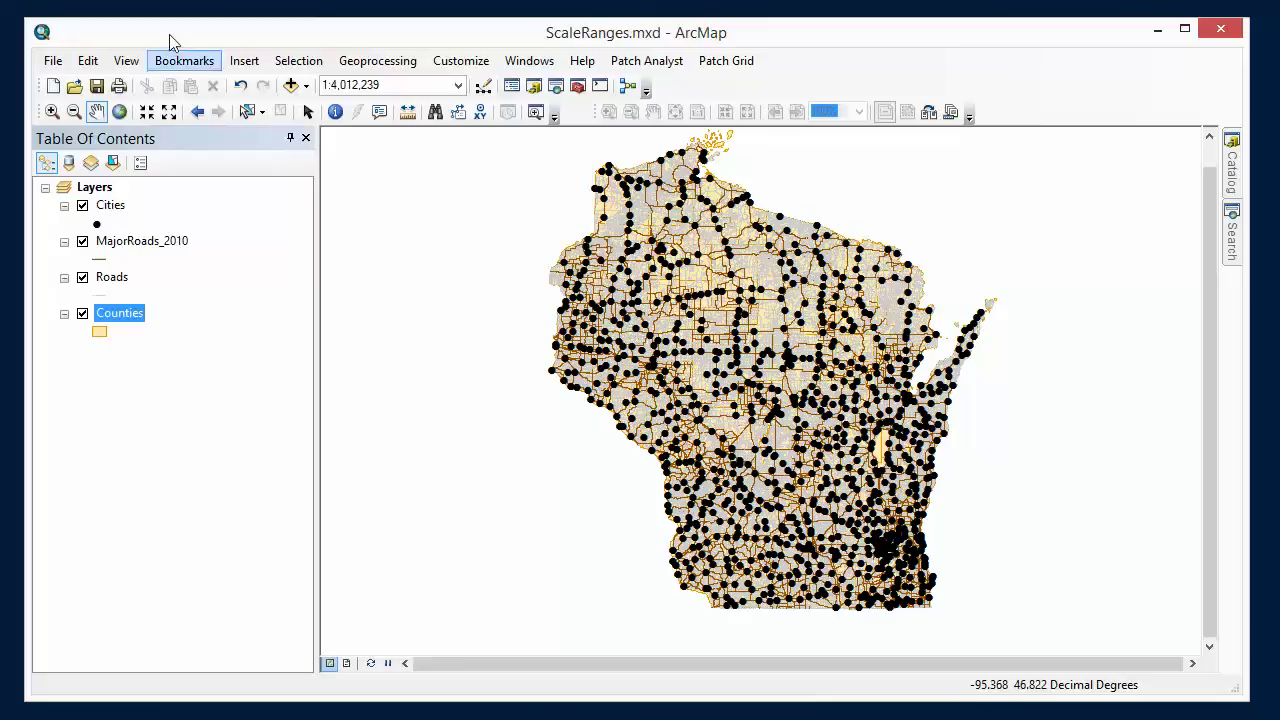
Zoom into western Wisconsin, then zoom back out to the whole state.
left_click(52, 111)
left_click_drag(548, 256, 589, 284)
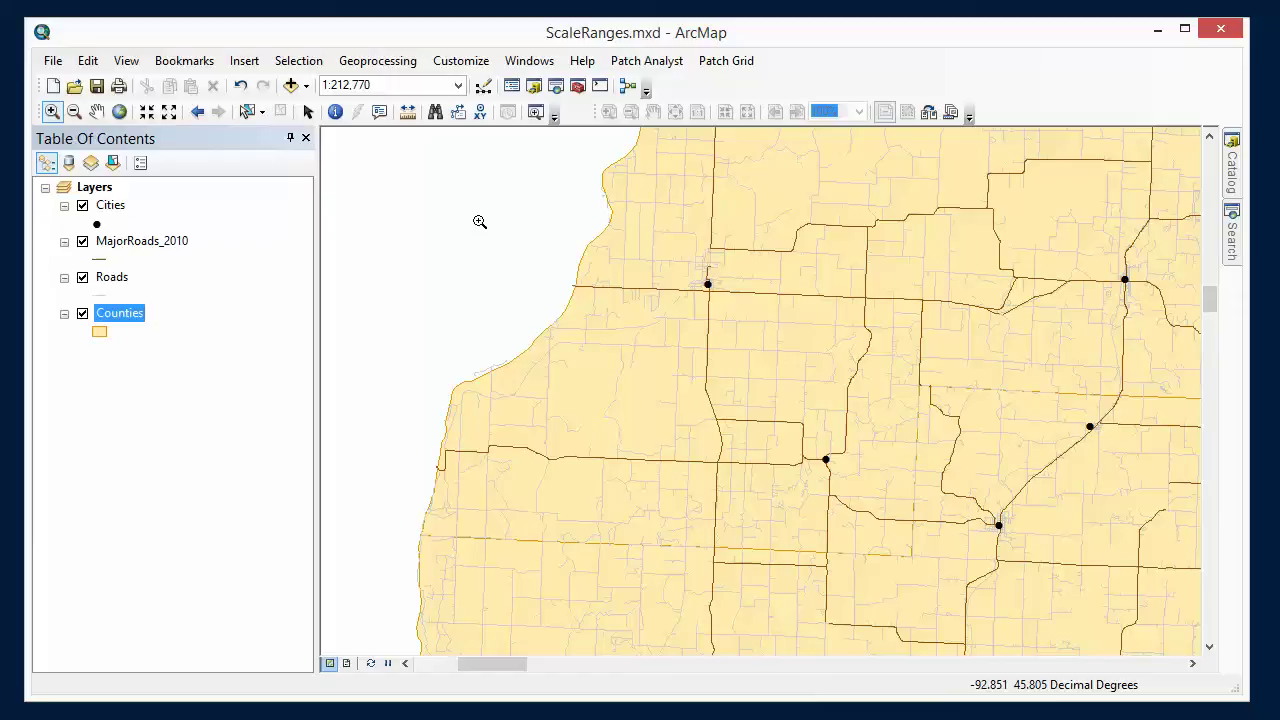
left_click(119, 112)
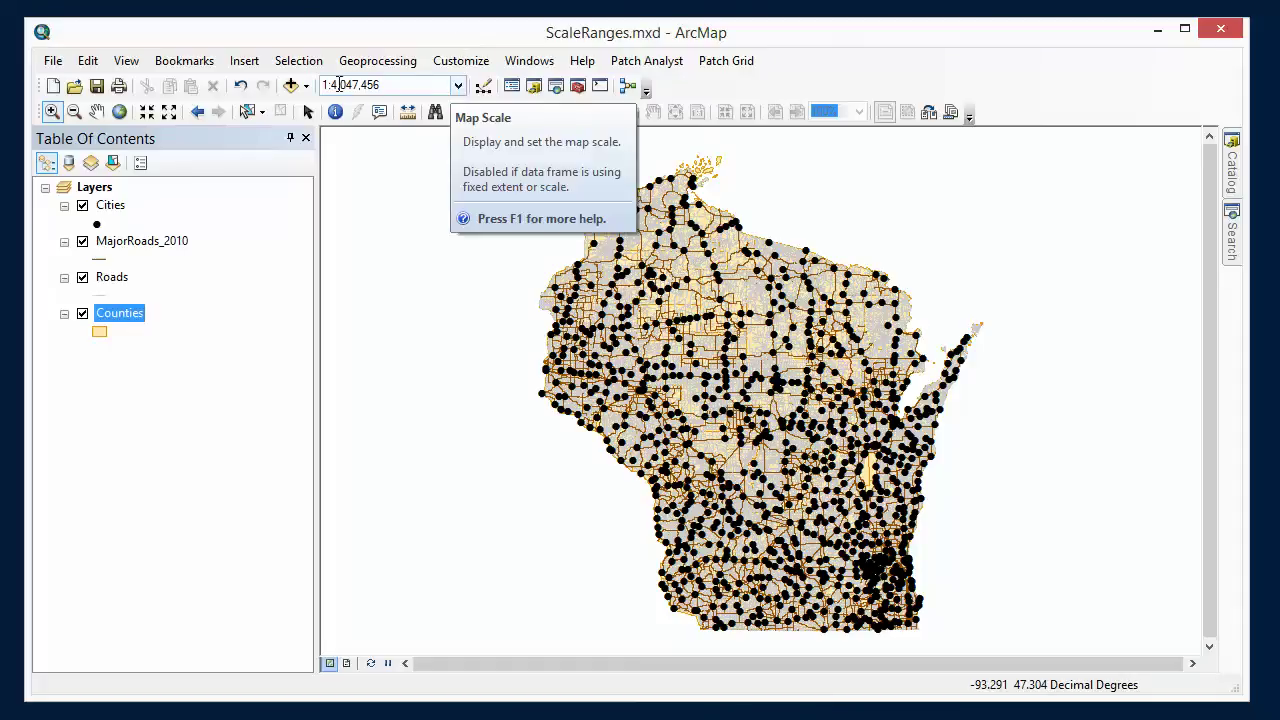
Set the map scale to 1:250,000, then change it to 1:3,000,000.
left_click(458, 86)
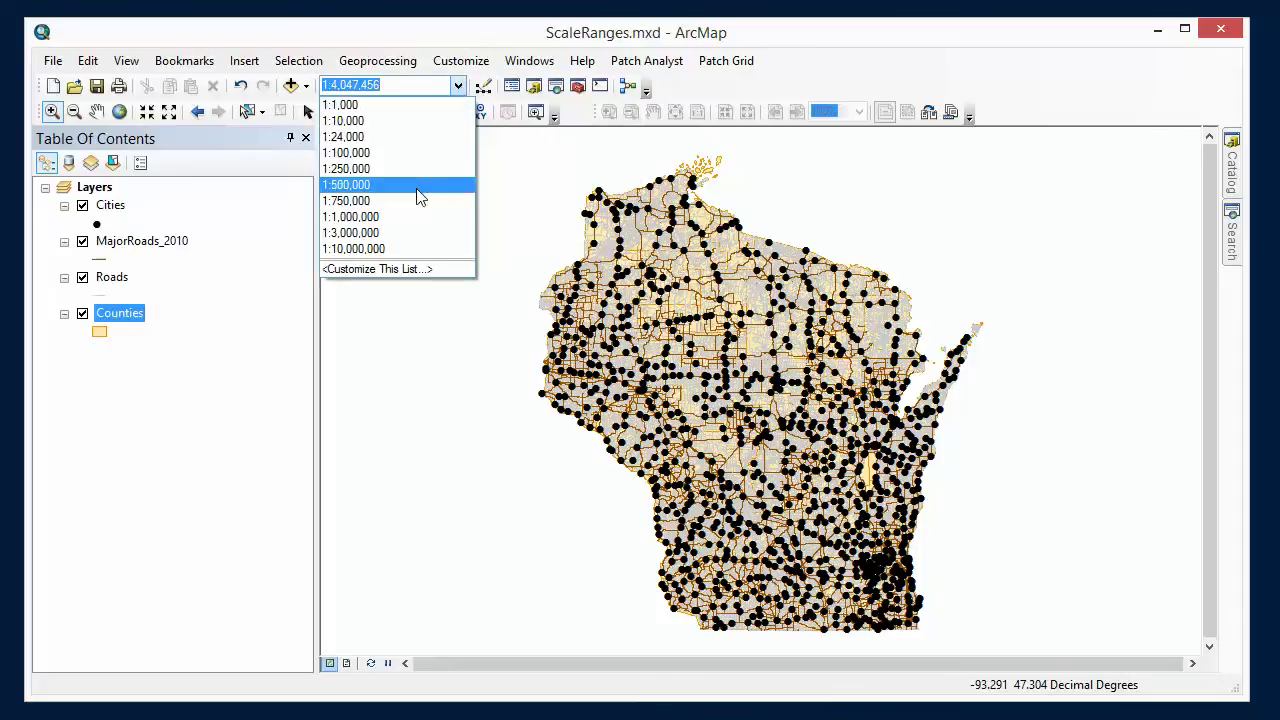
left_click(422, 168)
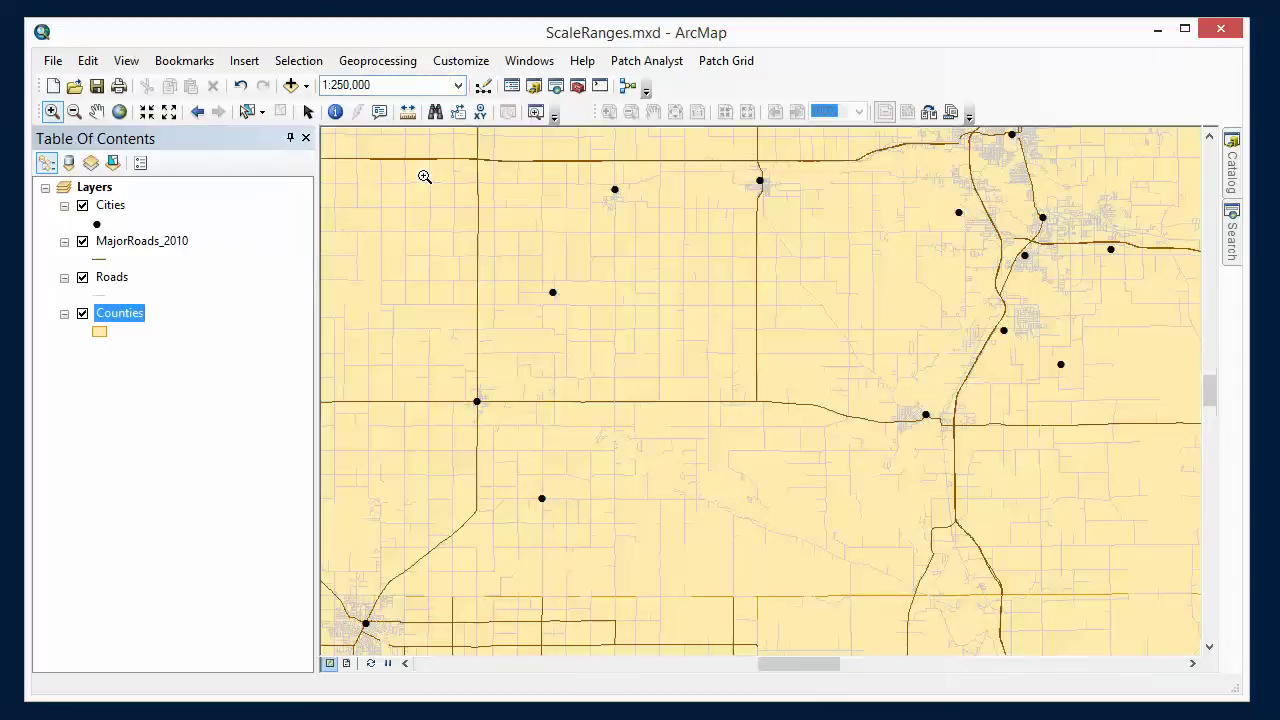
left_click(458, 86)
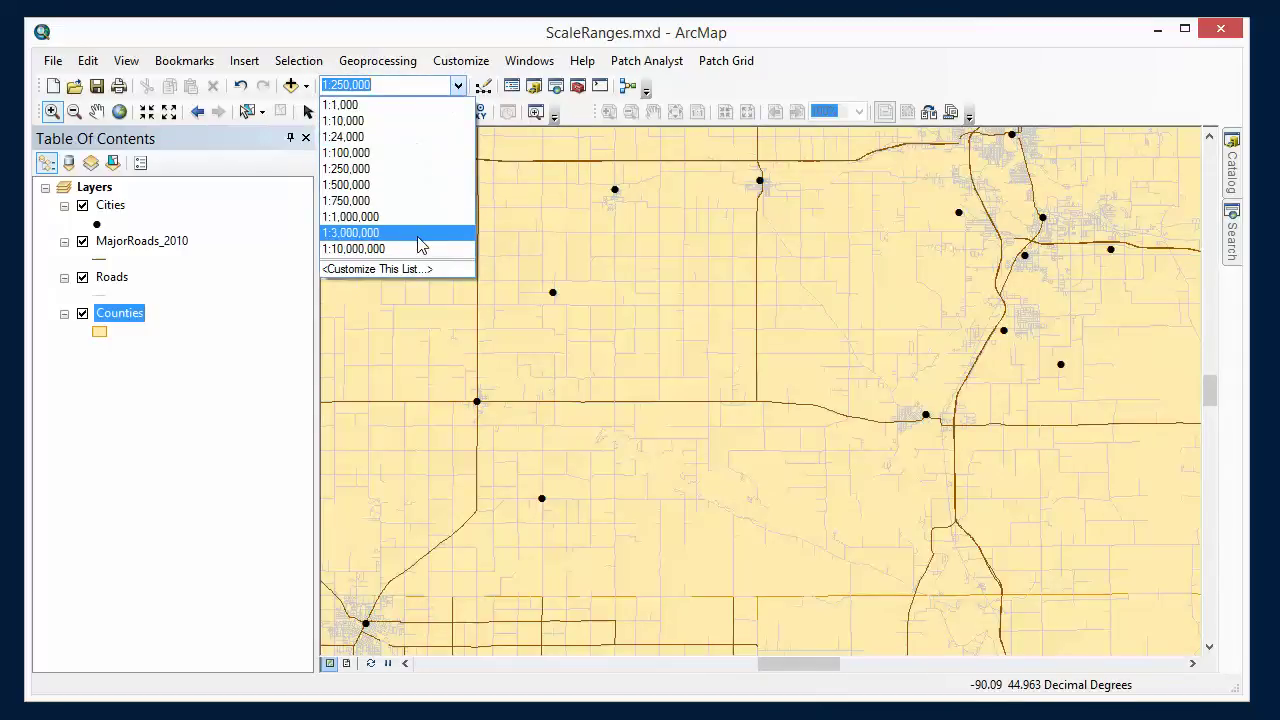
left_click(416, 233)
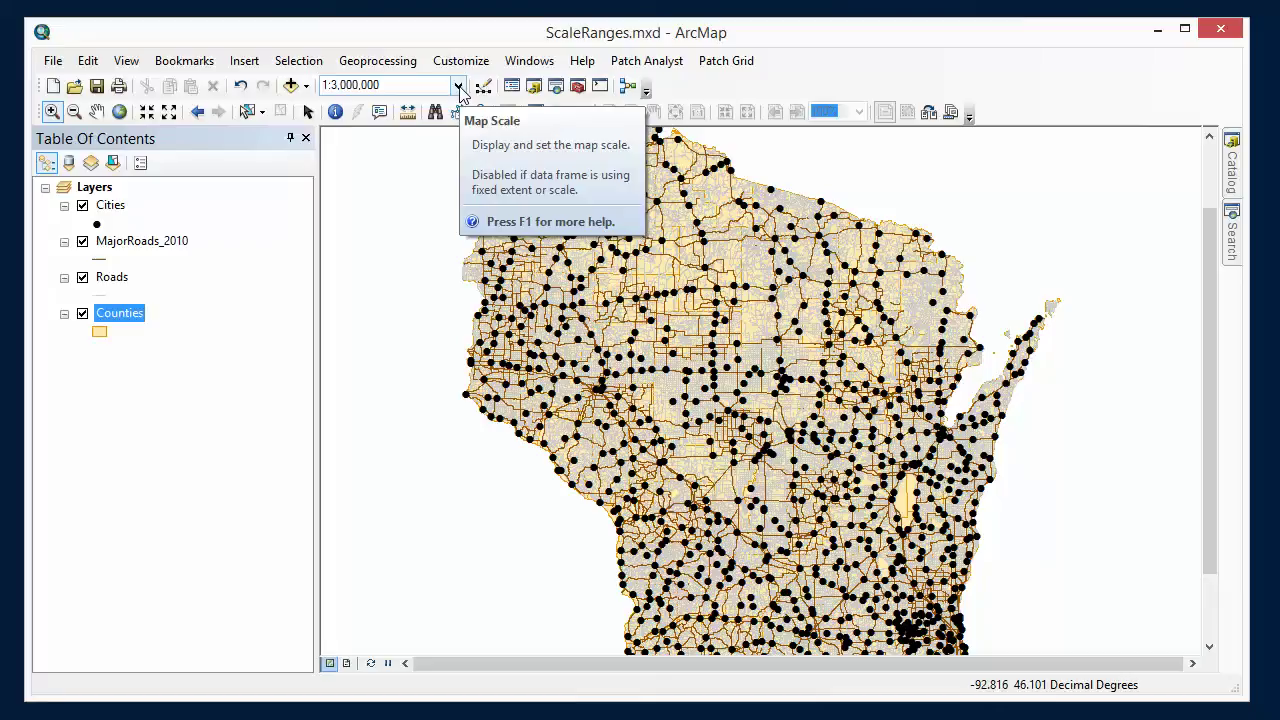
left_click(458, 87)
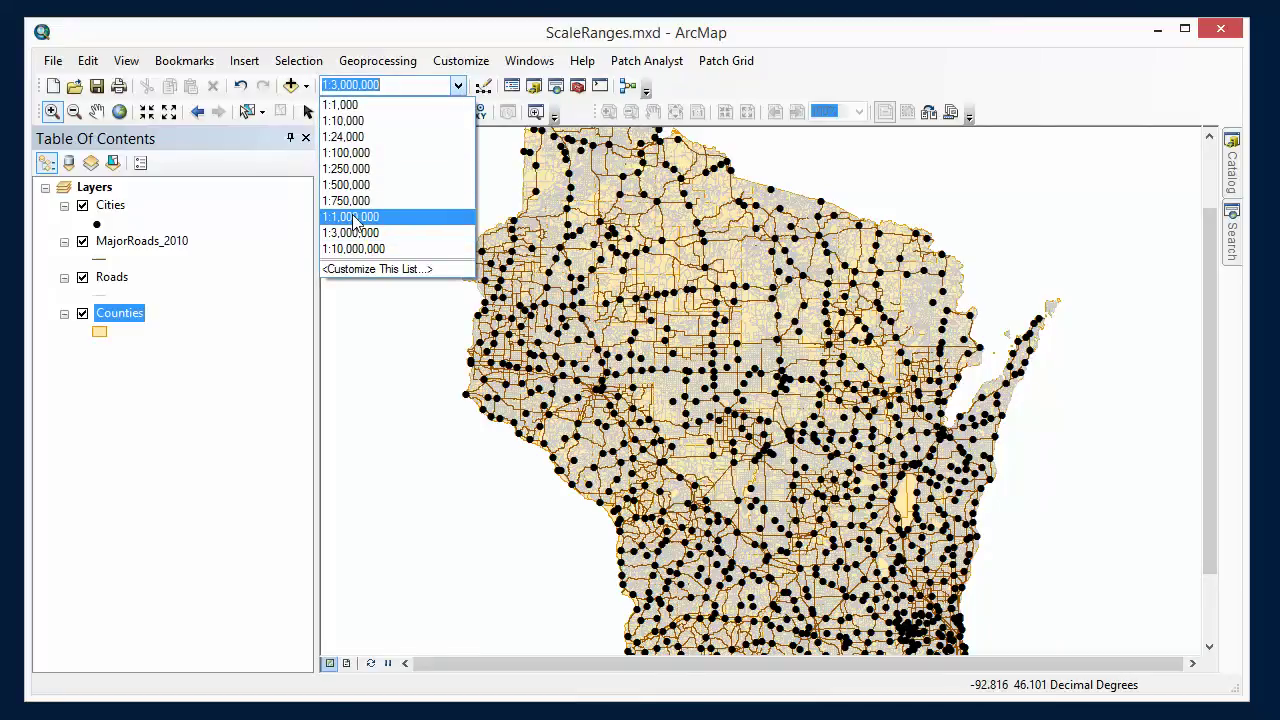
Load the ArcGIS Online / Bing Maps / Google Maps scales and allow zooming only to them.
left_click(365, 277)
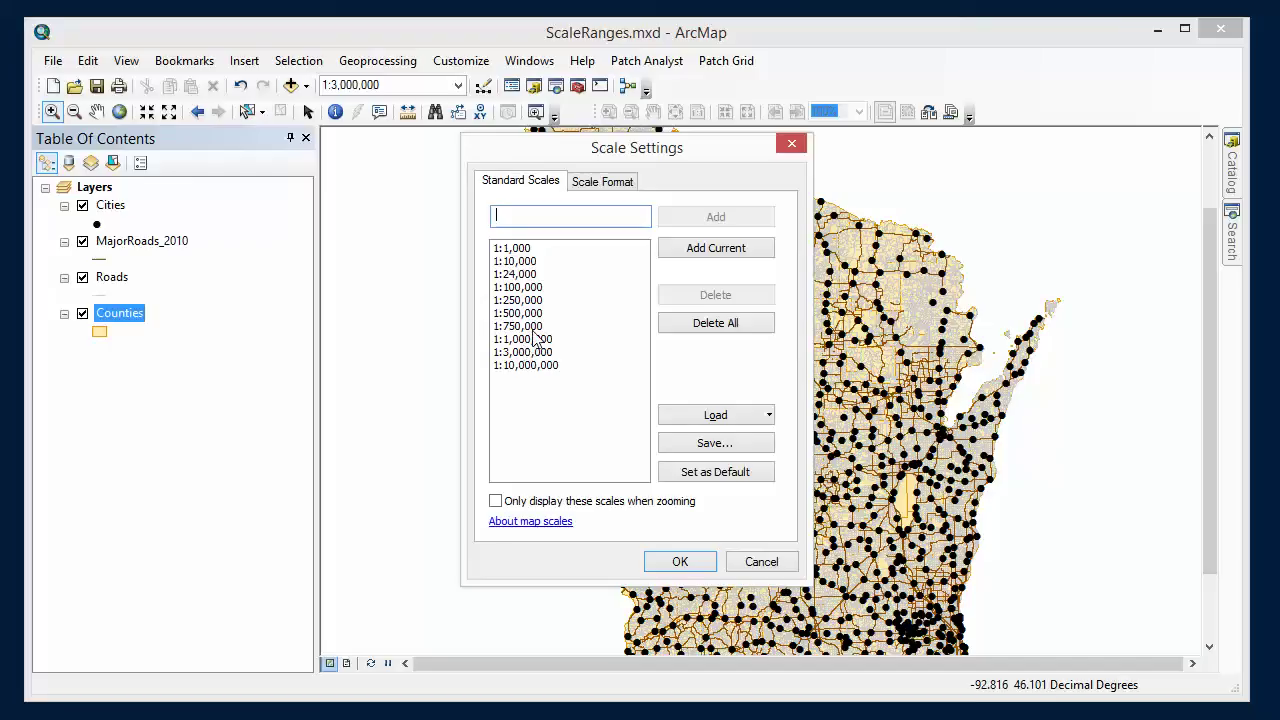
left_click(760, 420)
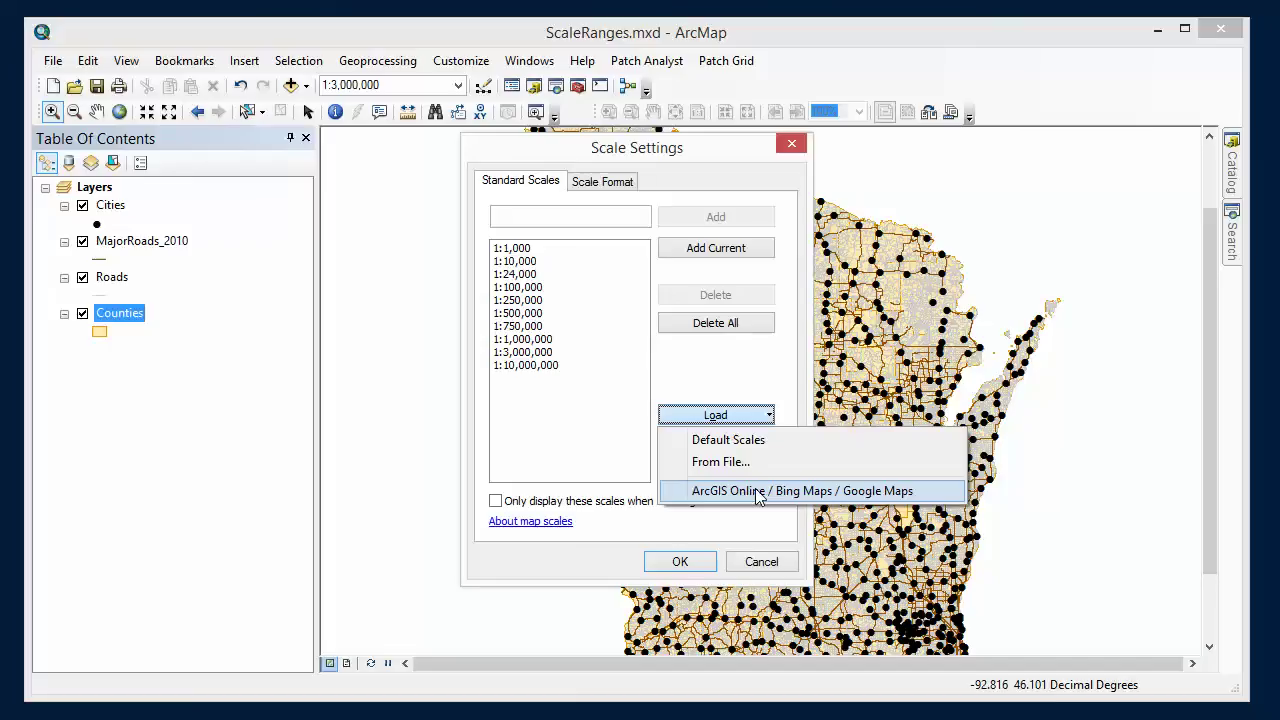
left_click(759, 491)
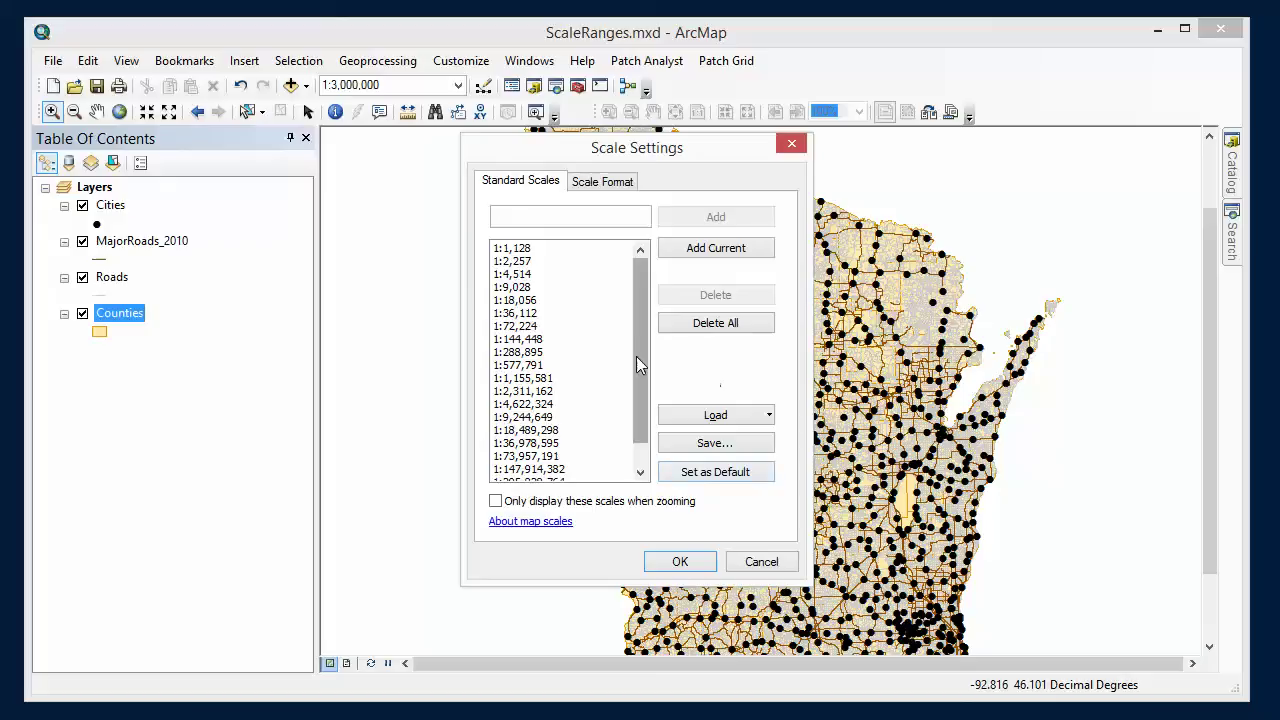
mouse_move(640, 355)
left_mouse_down()
mouse_move(642, 380)
mouse_move(652, 334)
left_mouse_up()
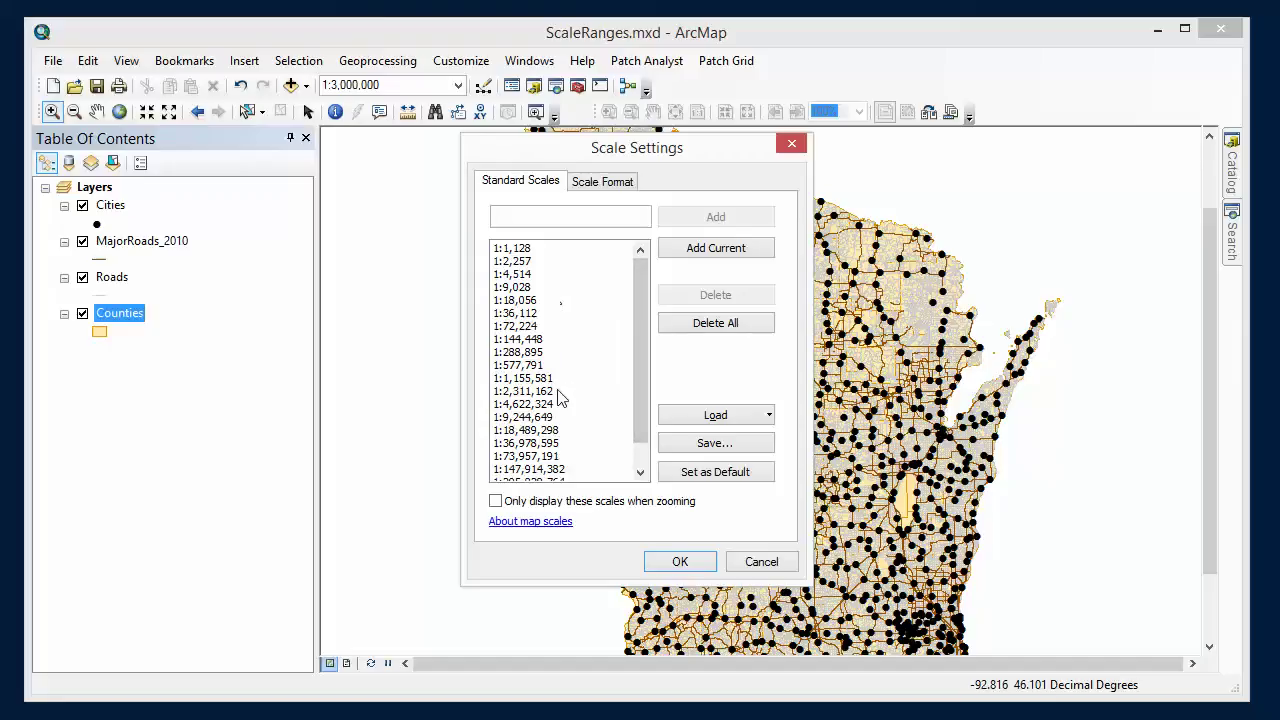
left_click_drag(646, 320, 646, 405)
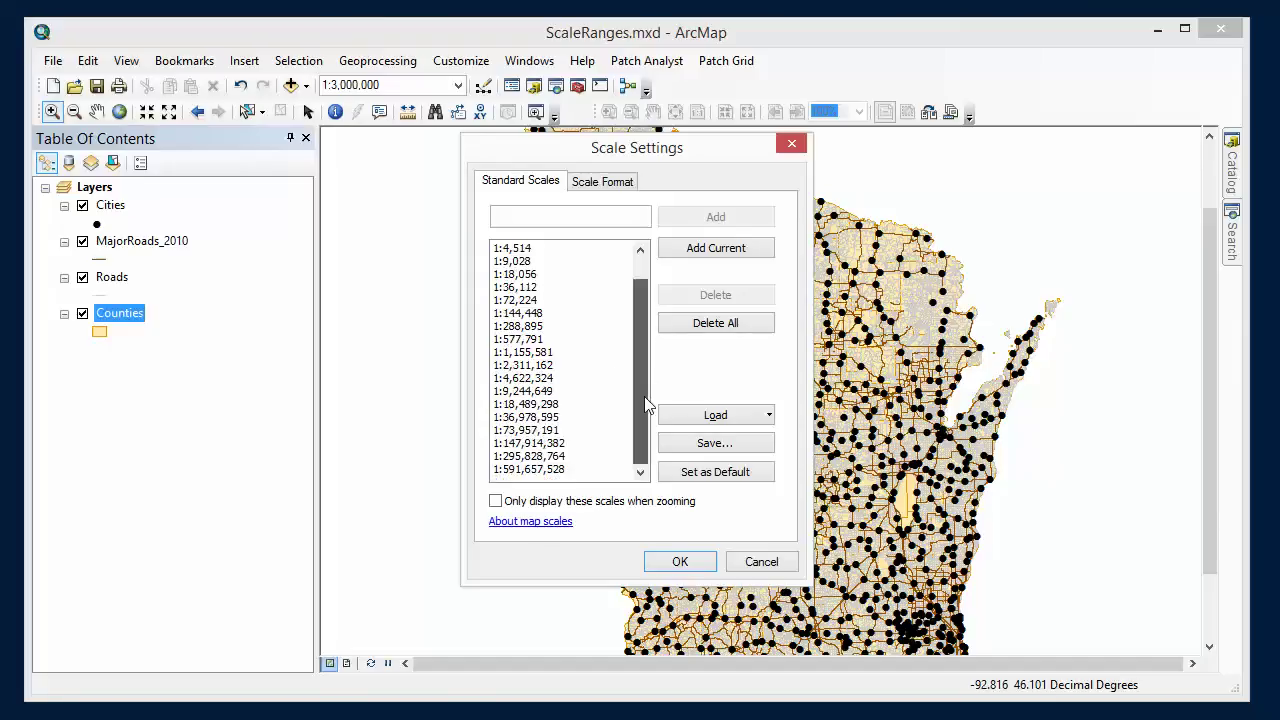
left_click(495, 501)
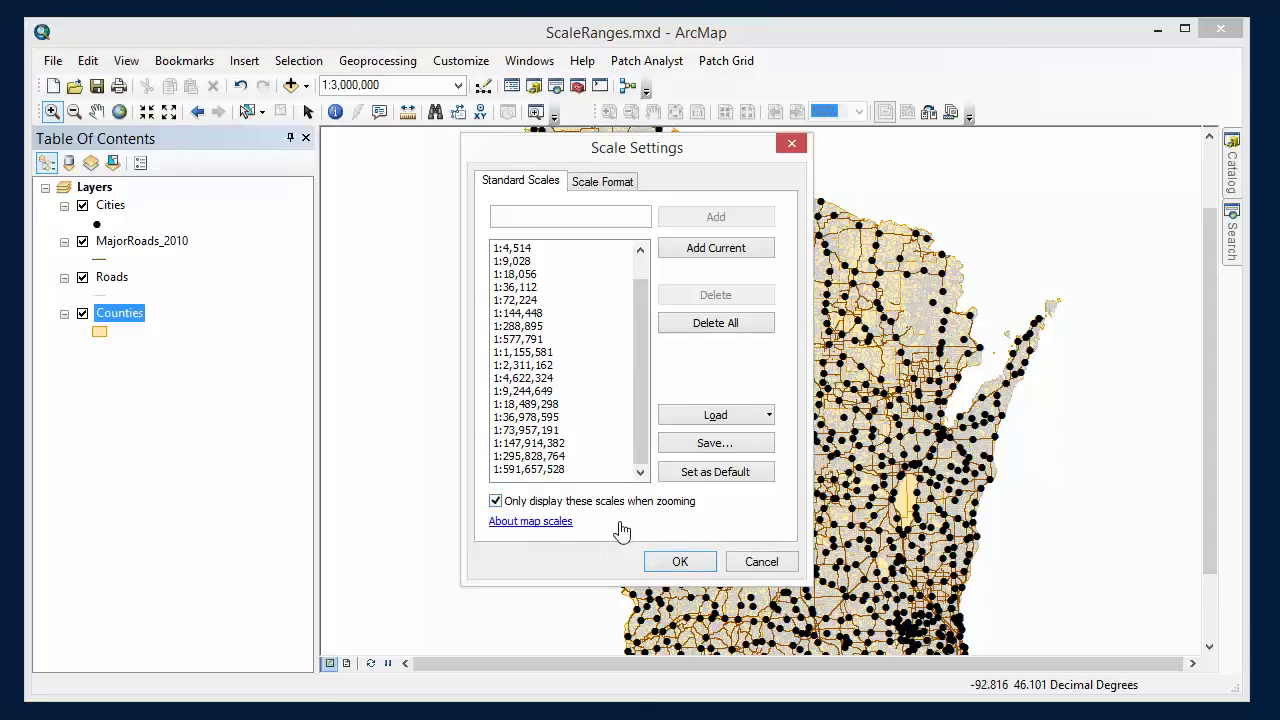
Apply the new scale list, zoom out one fixed step, then zoom to 1:2,311,162.
left_click(680, 561)
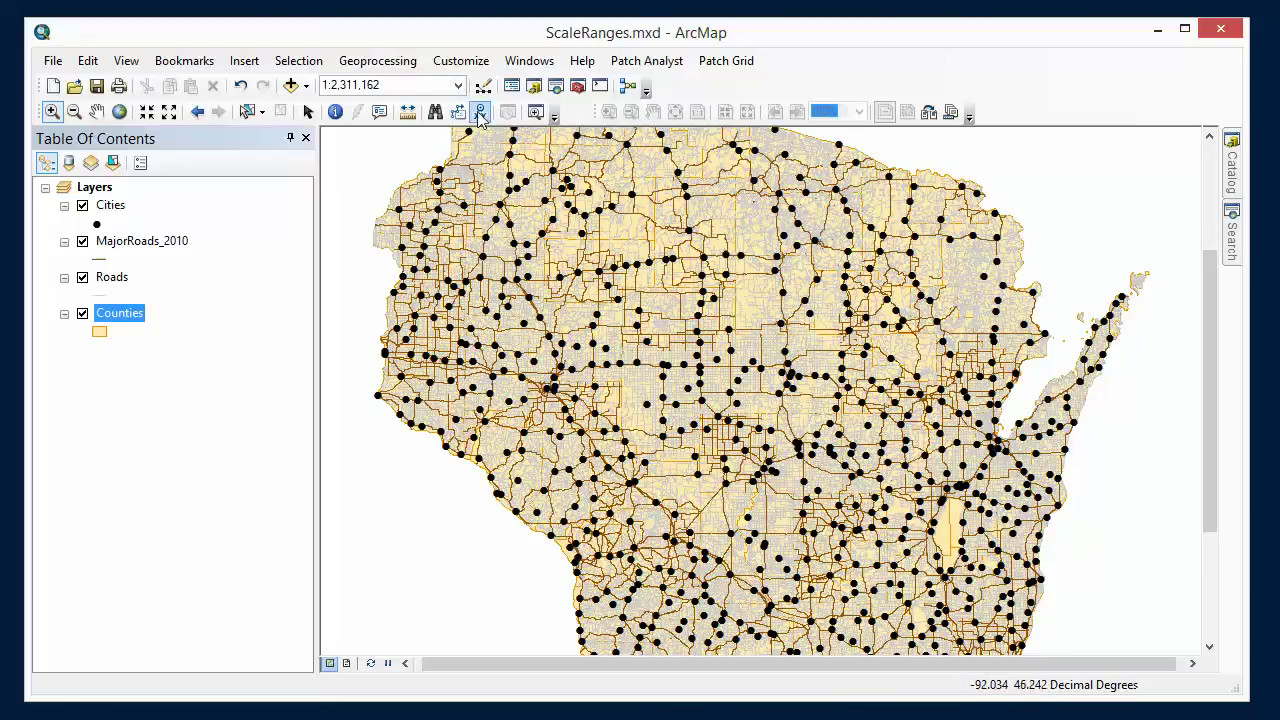
left_click(165, 114)
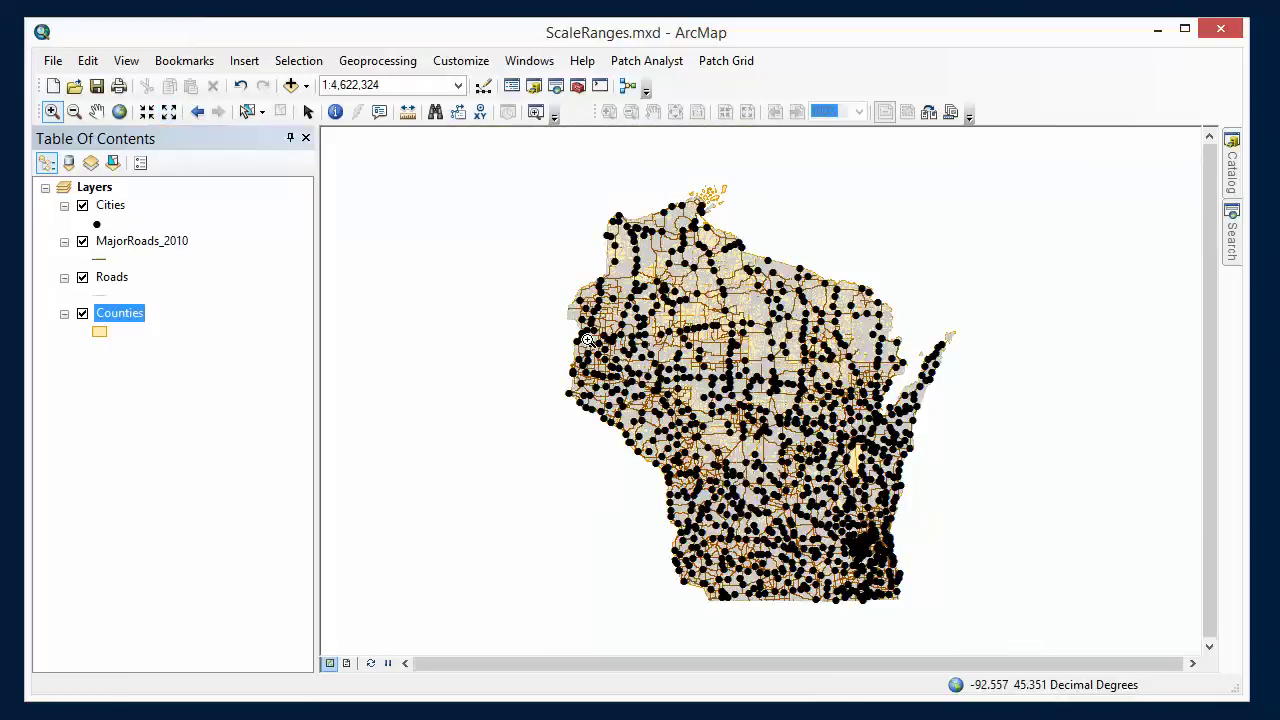
left_click(458, 85)
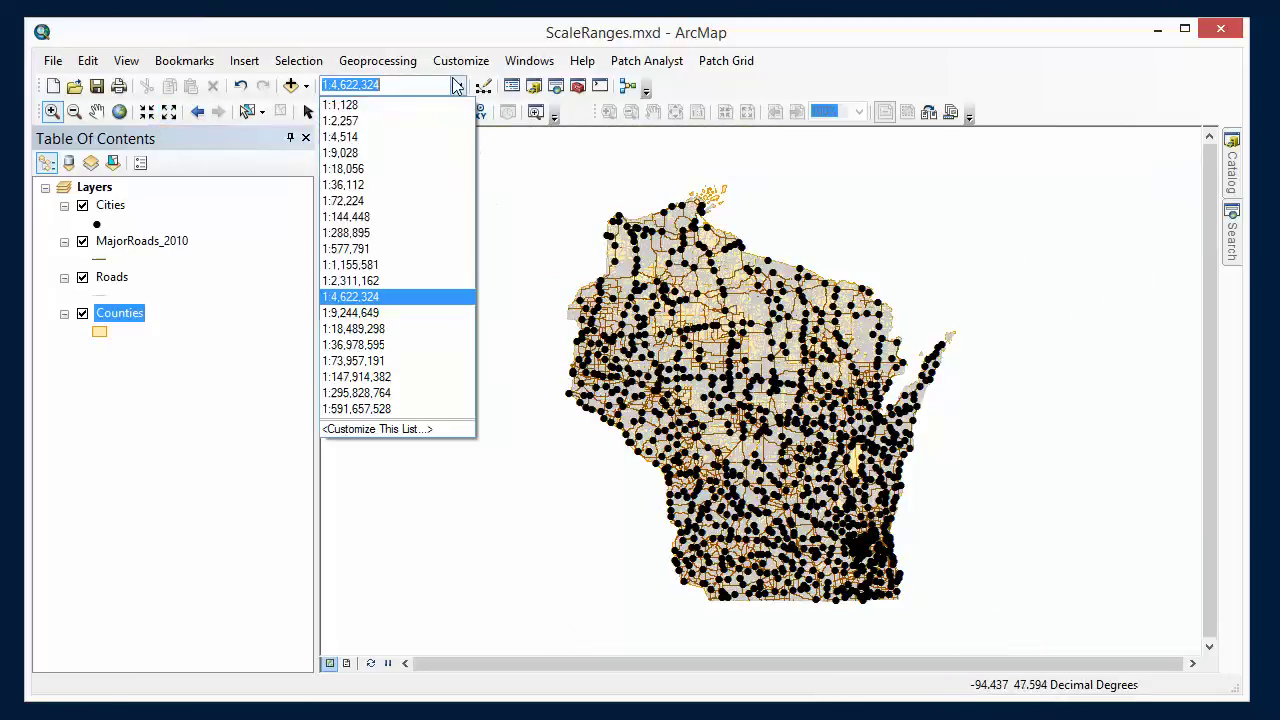
left_click(360, 280)
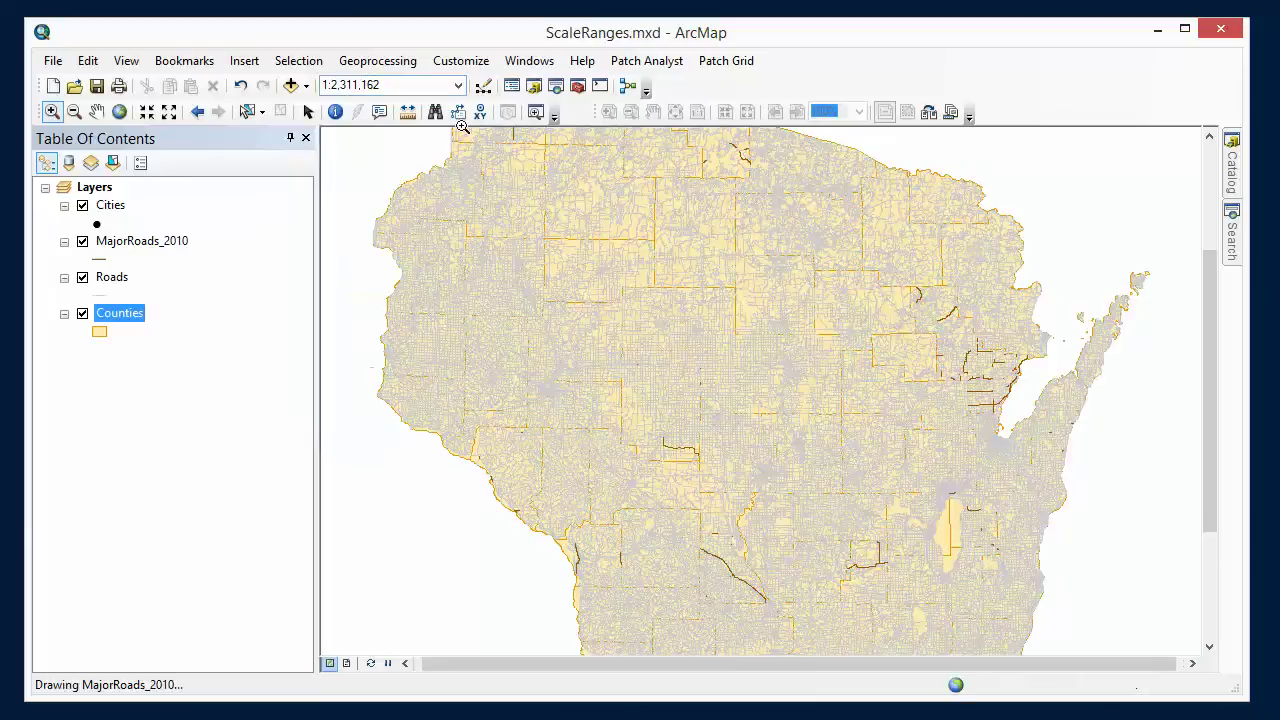
Try scales 1:72,224, 1:73,957,191 and 1:9,244,649, ending at 1:4,622,324.
left_click(458, 85)
left_click(393, 204)
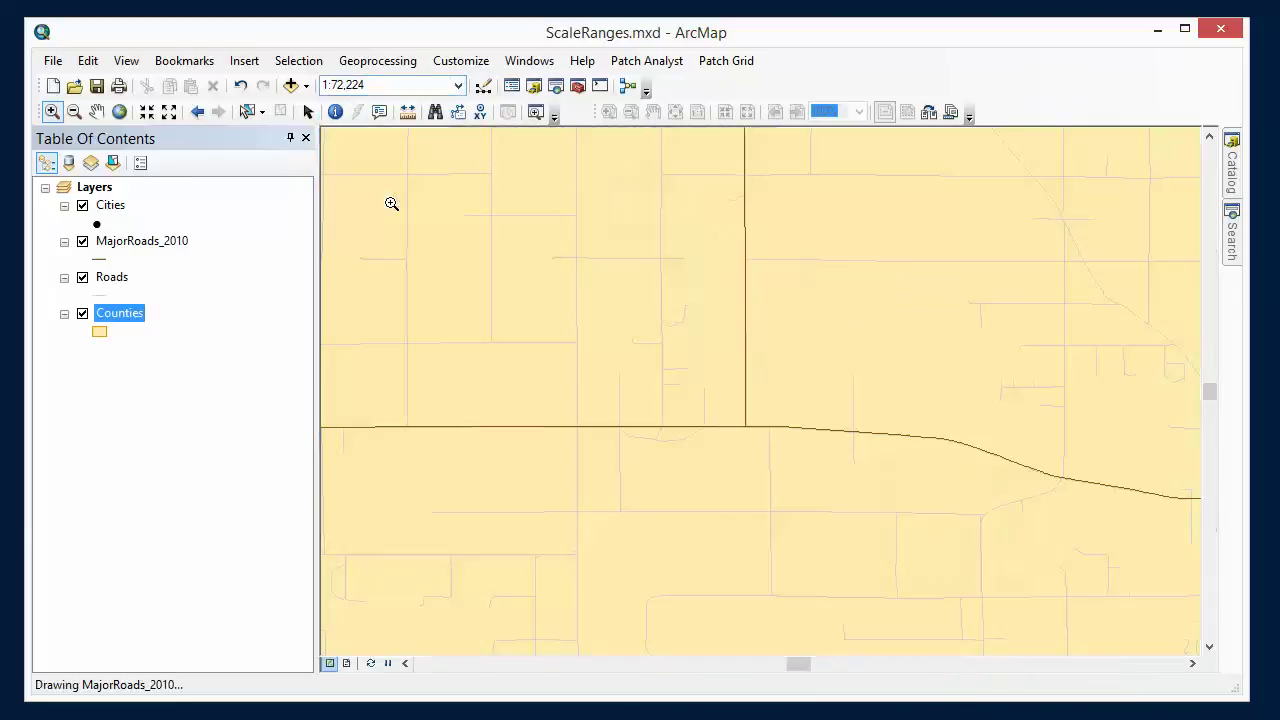
left_click(458, 85)
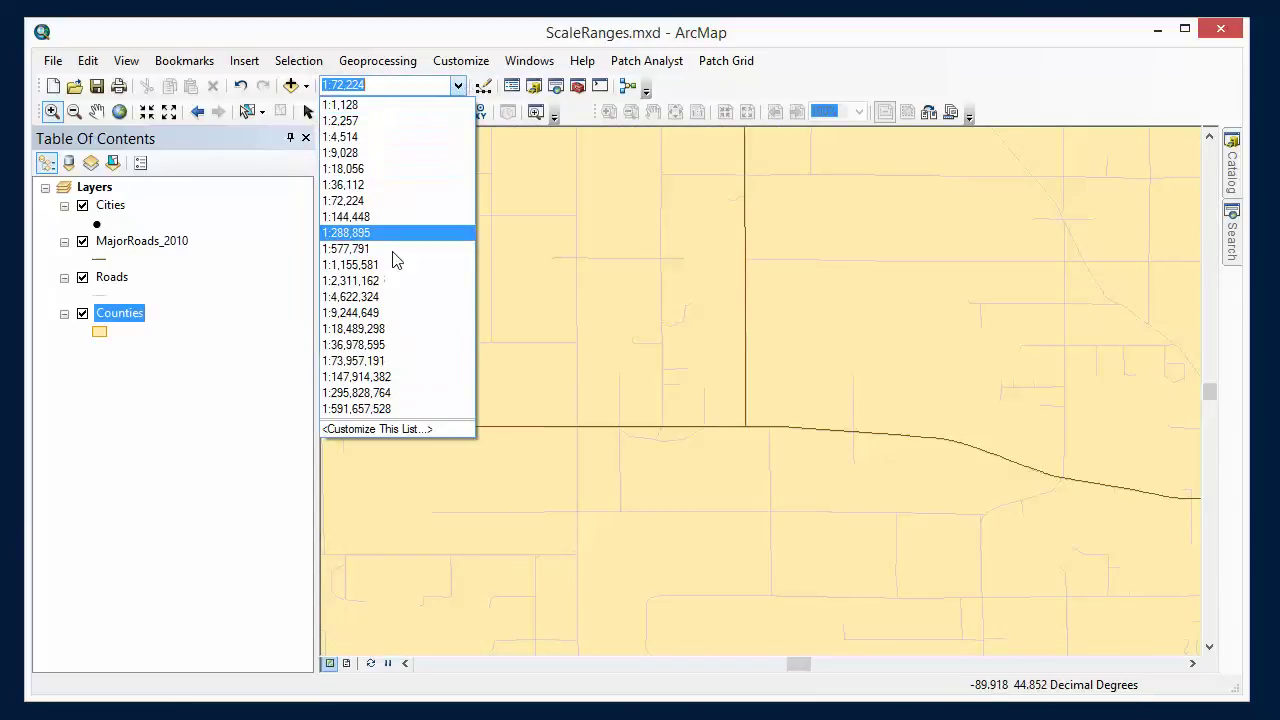
left_click(393, 361)
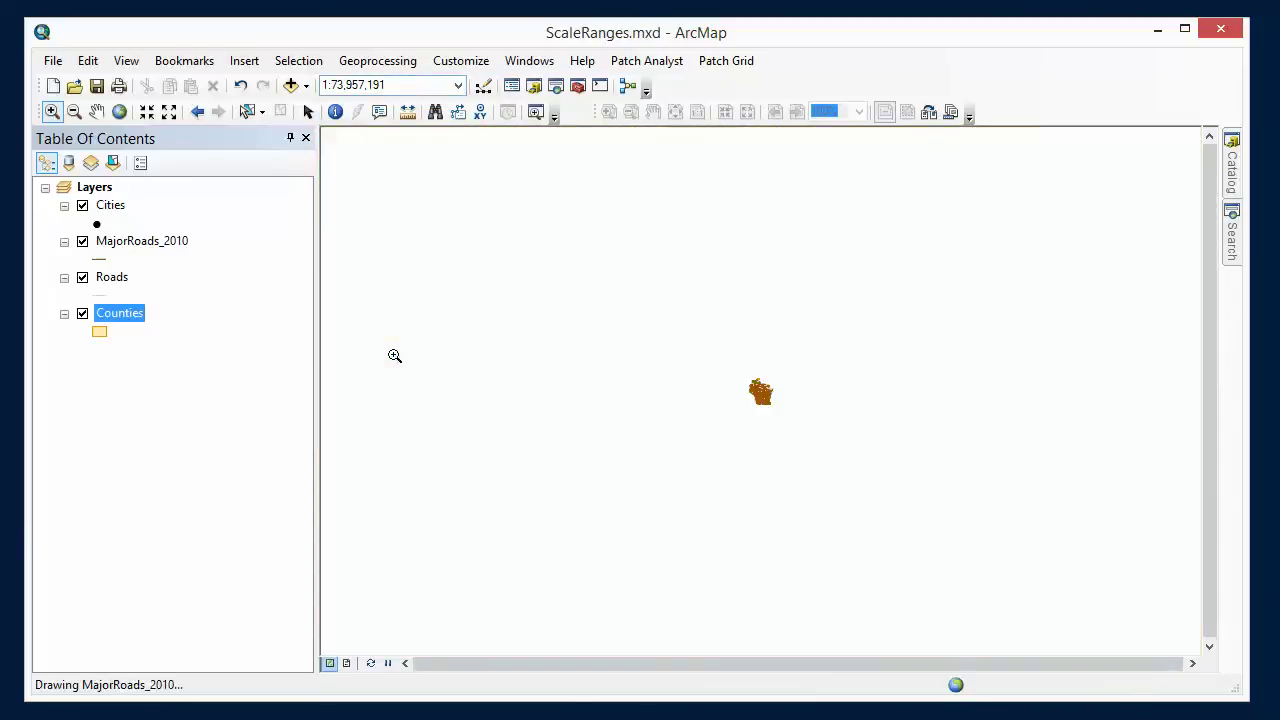
left_click(458, 85)
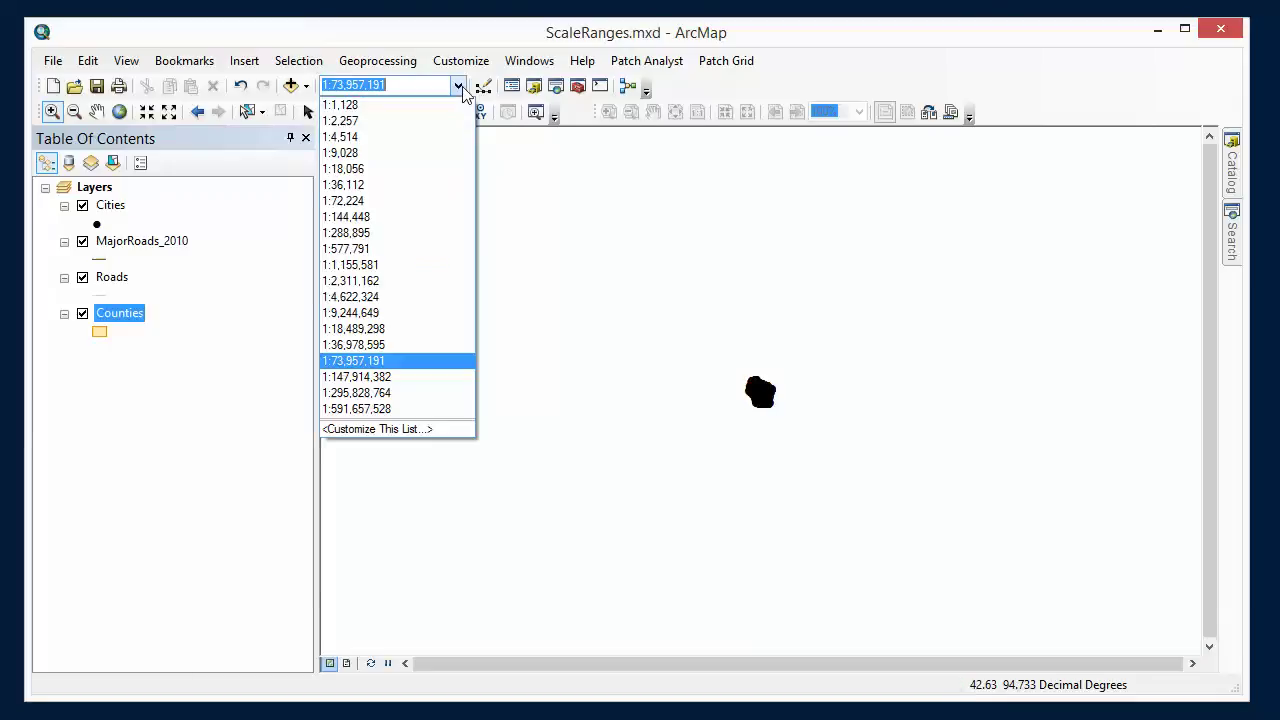
left_click(408, 317)
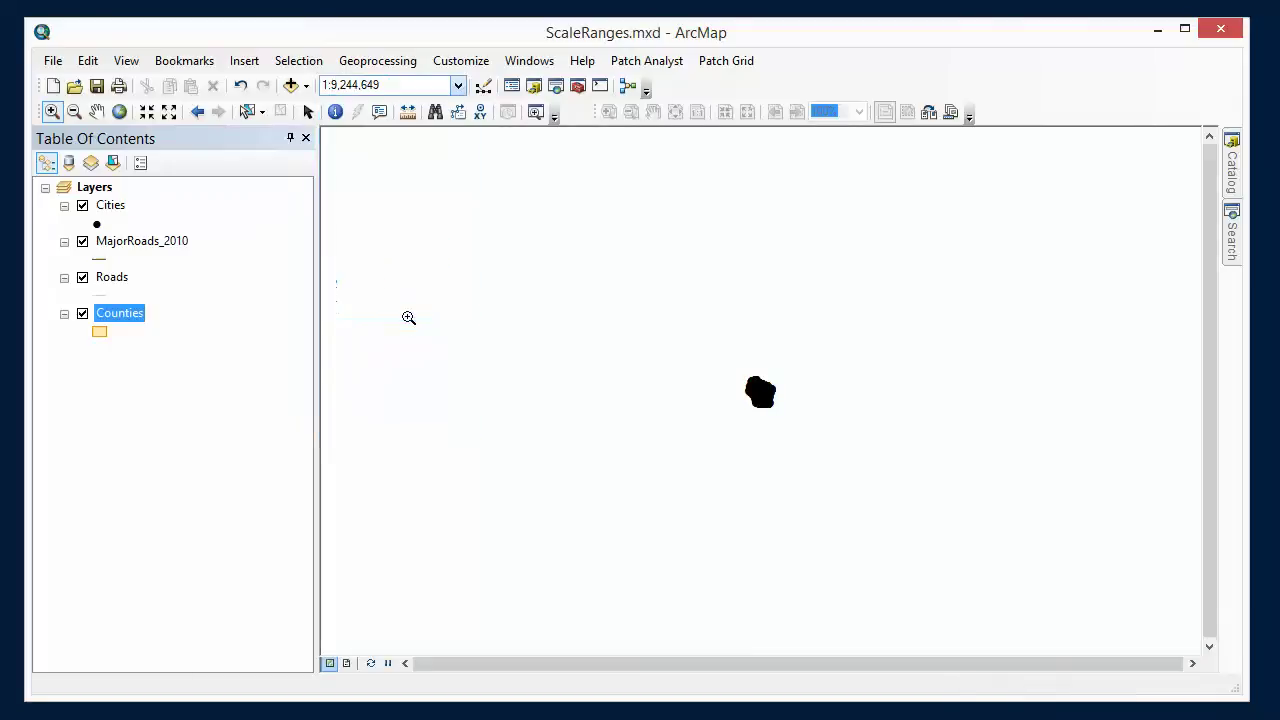
left_click(459, 86)
left_click(408, 297)
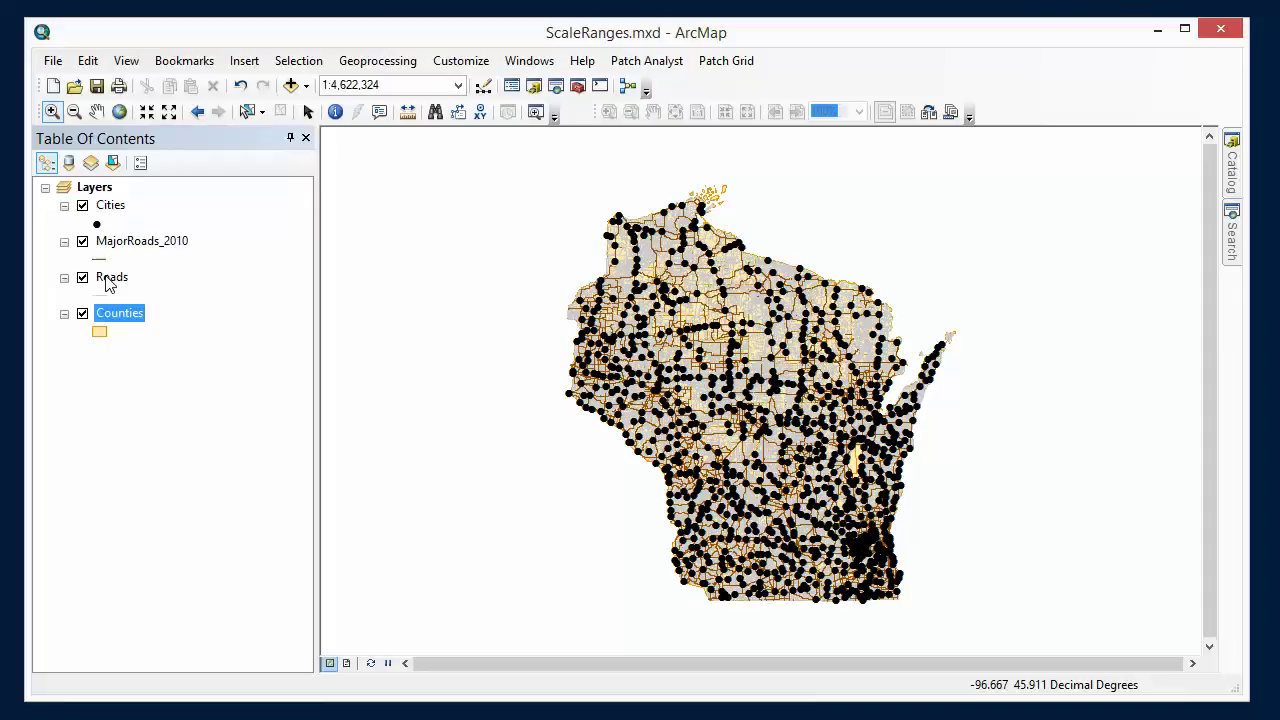
Hide the Roads layer whenever the map is zoomed out beyond 1:577,791.
right_click(106, 278)
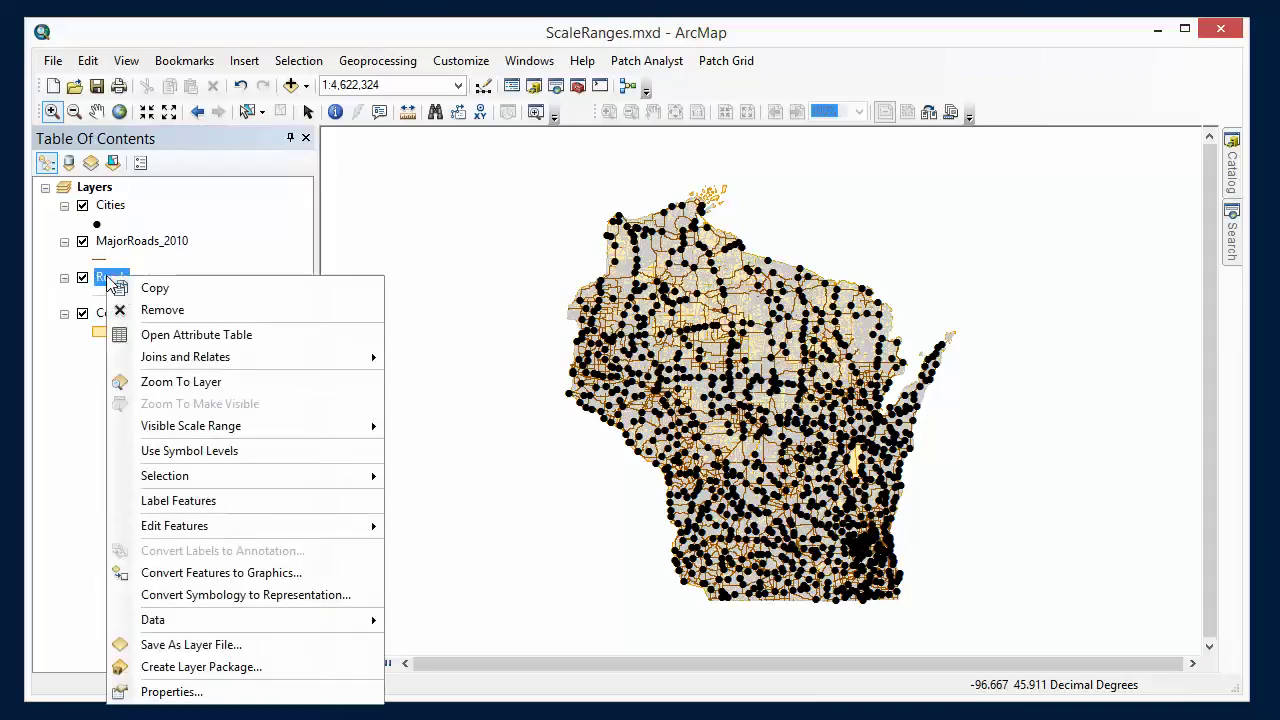
left_click(193, 692)
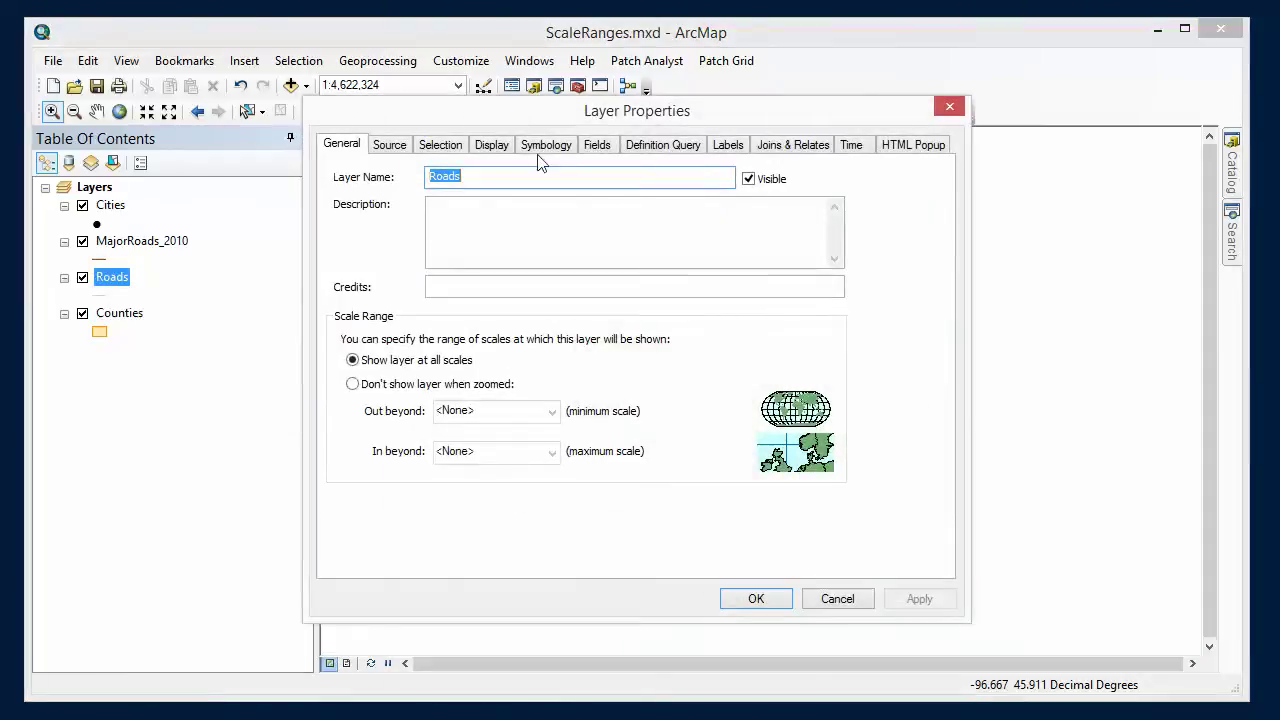
left_click_drag(437, 113, 432, 118)
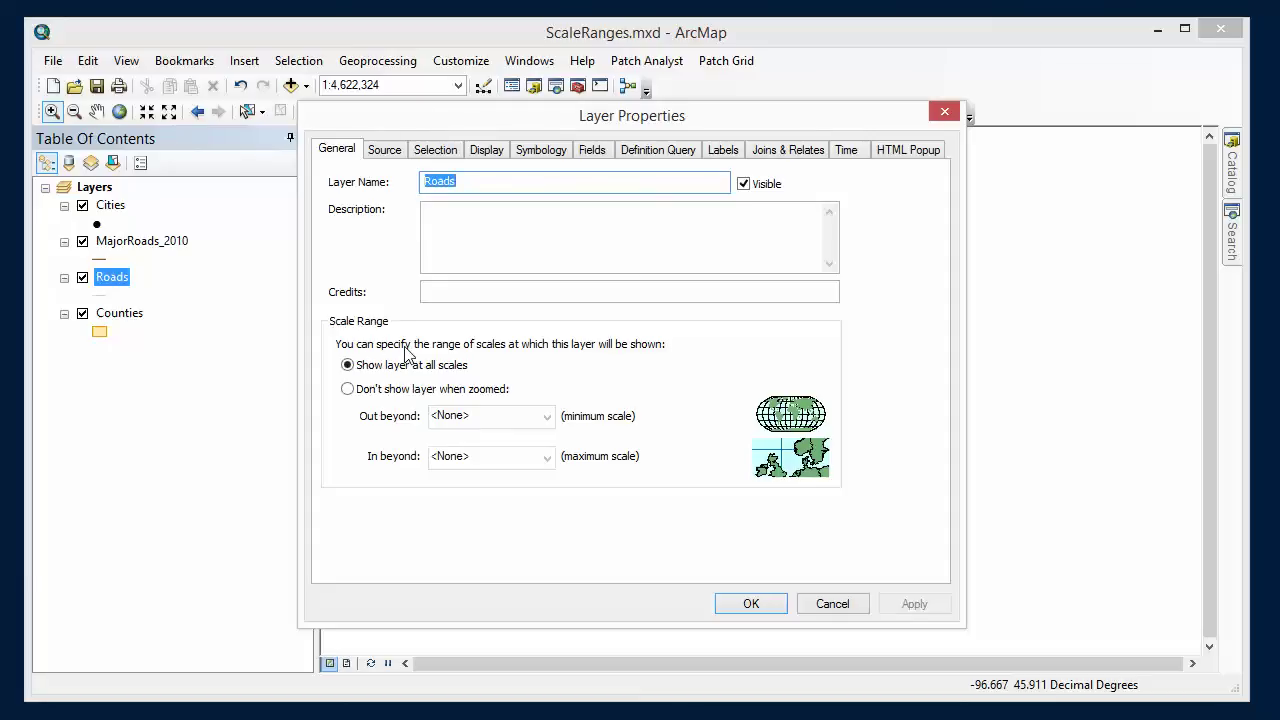
left_click(348, 390)
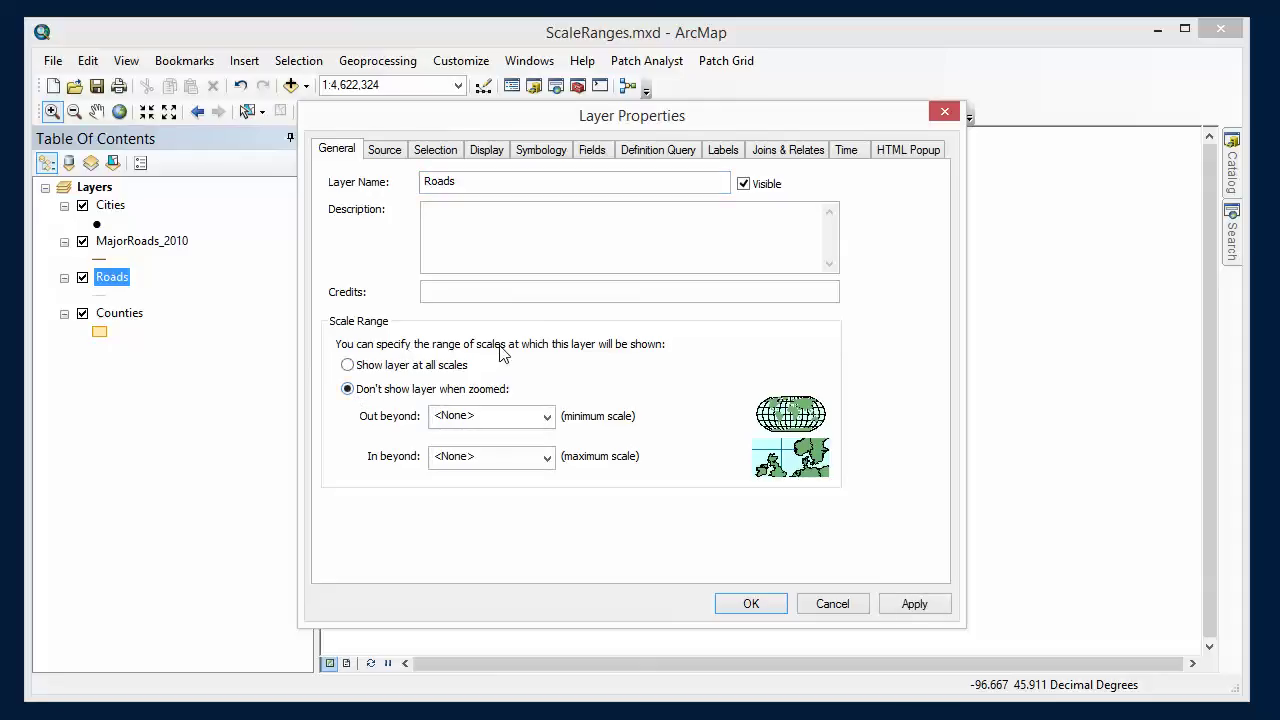
left_click(547, 417)
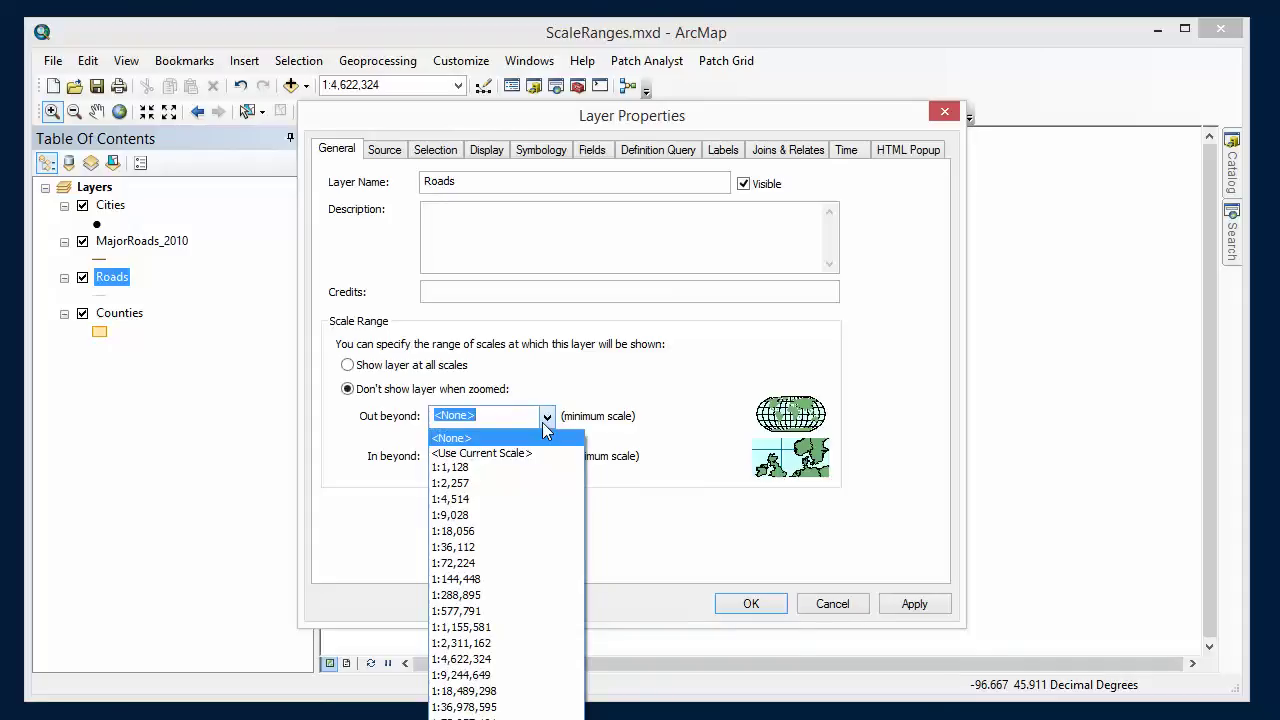
left_click(475, 611)
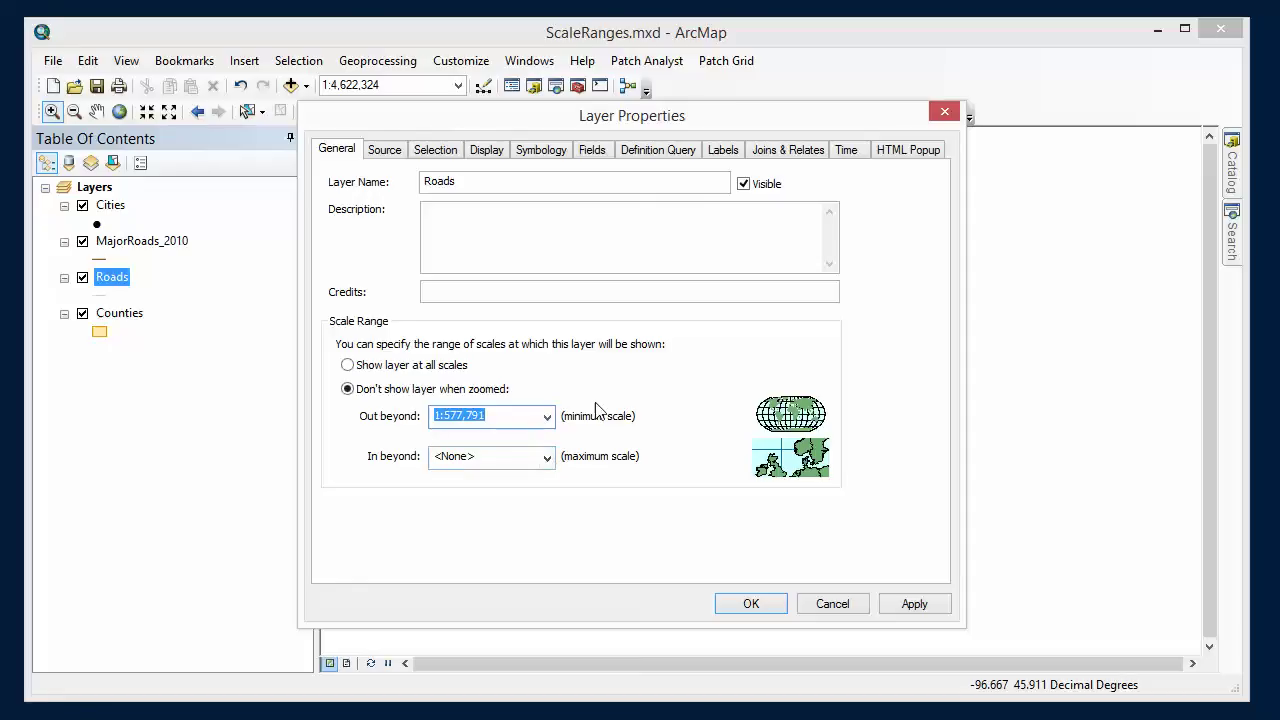
left_click(765, 605)
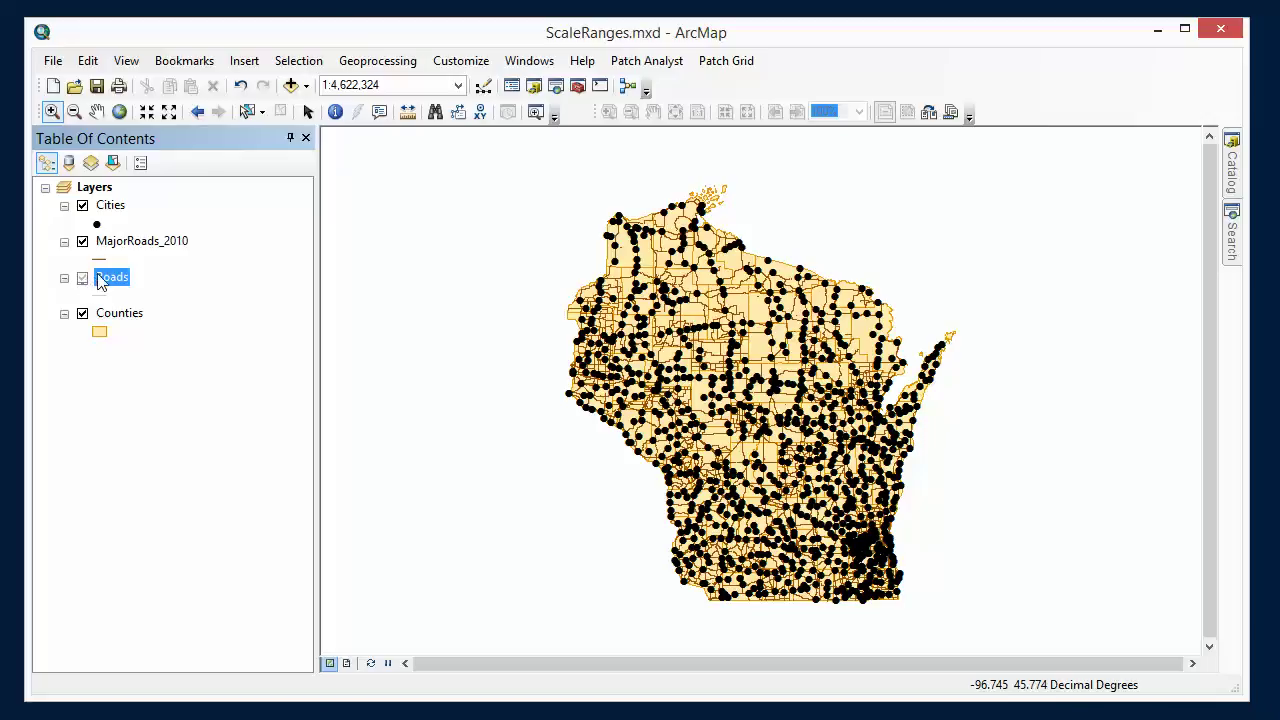
Zoom to 1:288,895 to check the roads, then back out to the whole state.
left_click(82, 279)
left_click(458, 85)
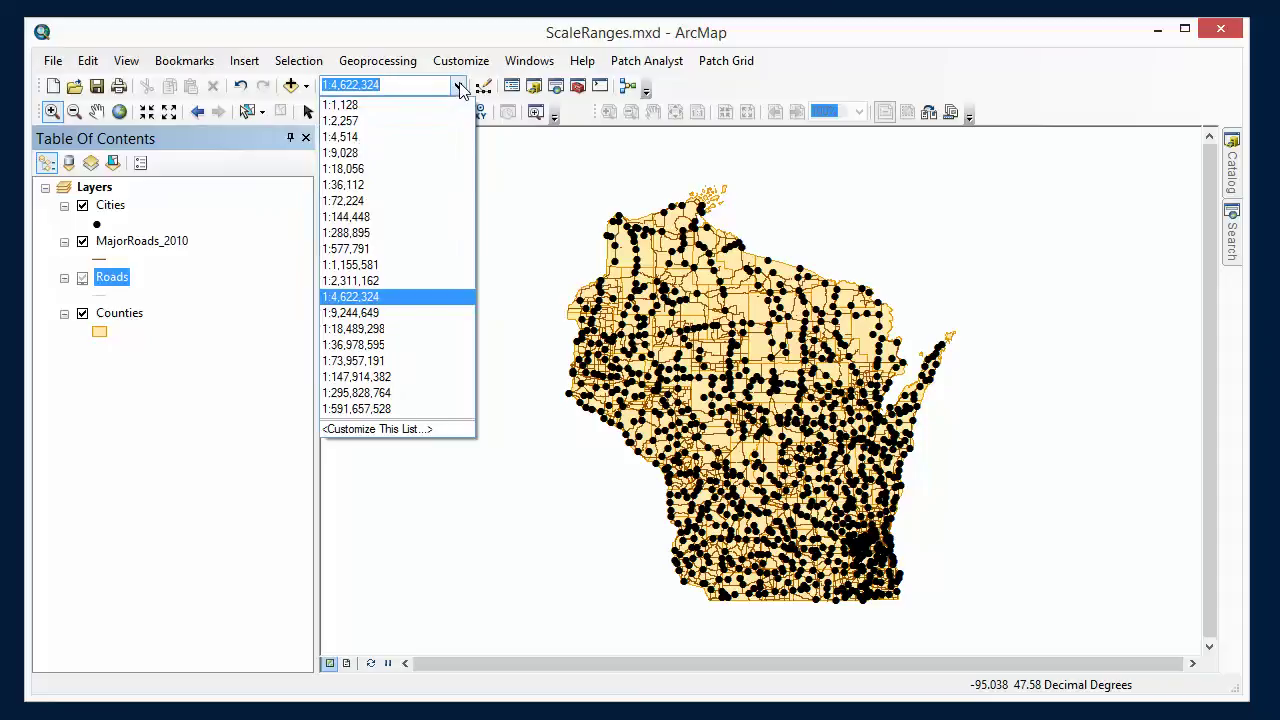
left_click(431, 230)
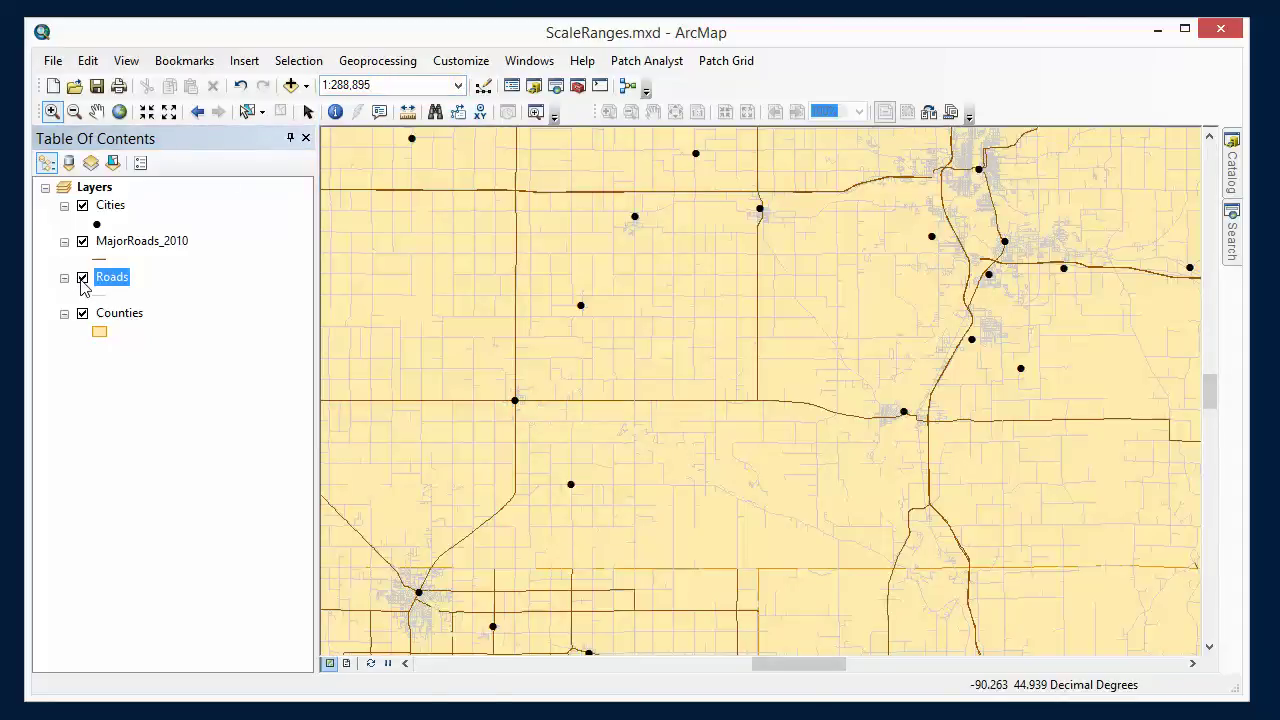
left_click(458, 85)
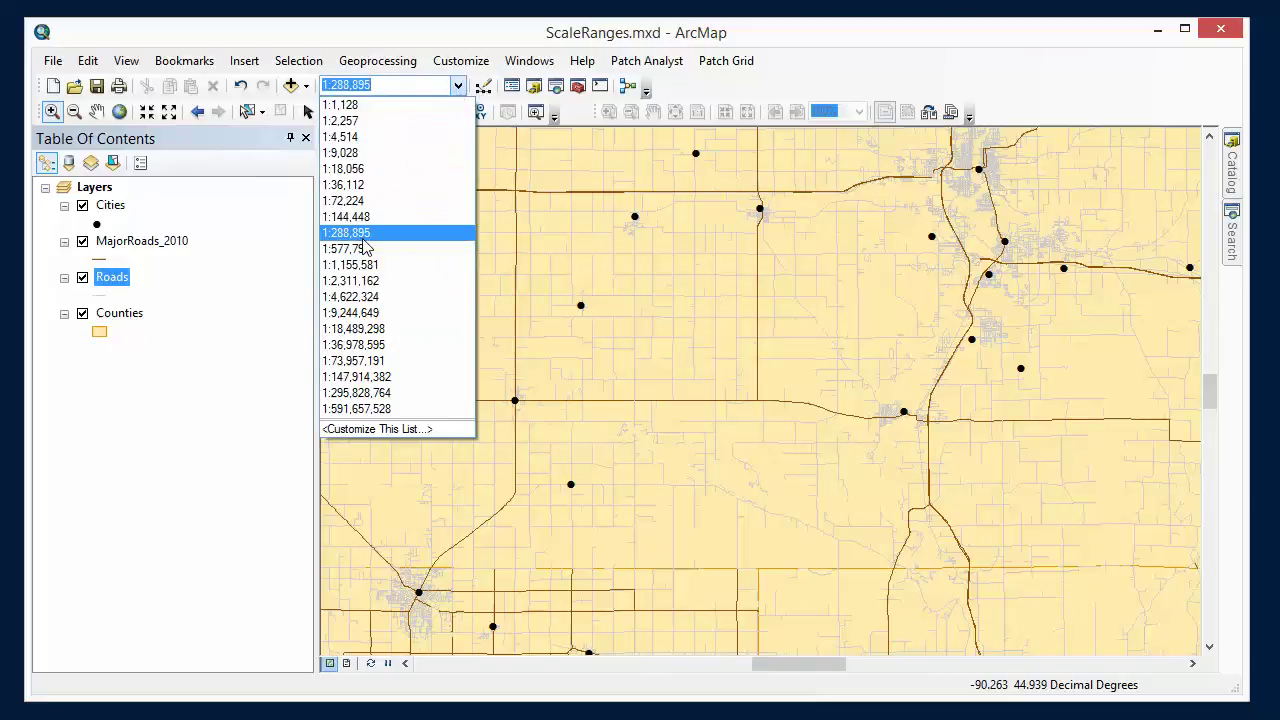
left_click(390, 296)
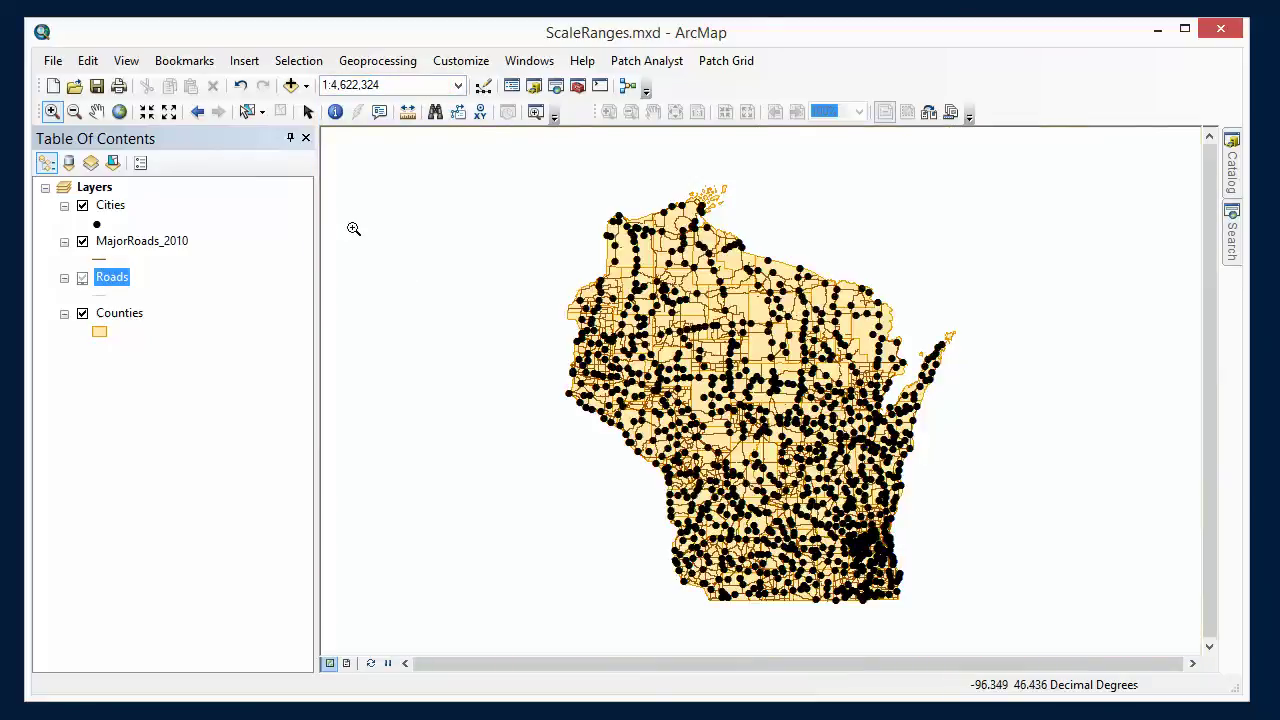
Hide MajorRoads_2010 whenever the map is zoomed out beyond 1:2,311,162.
right_click(127, 243)
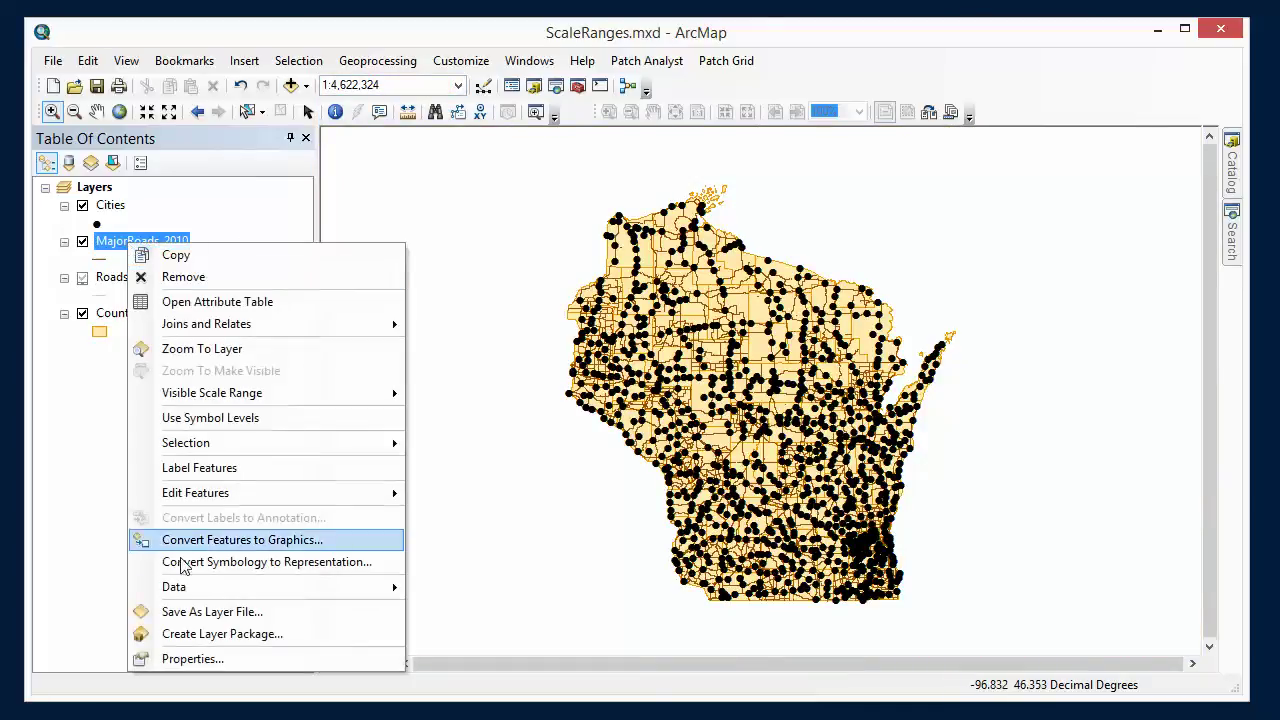
left_click(192, 658)
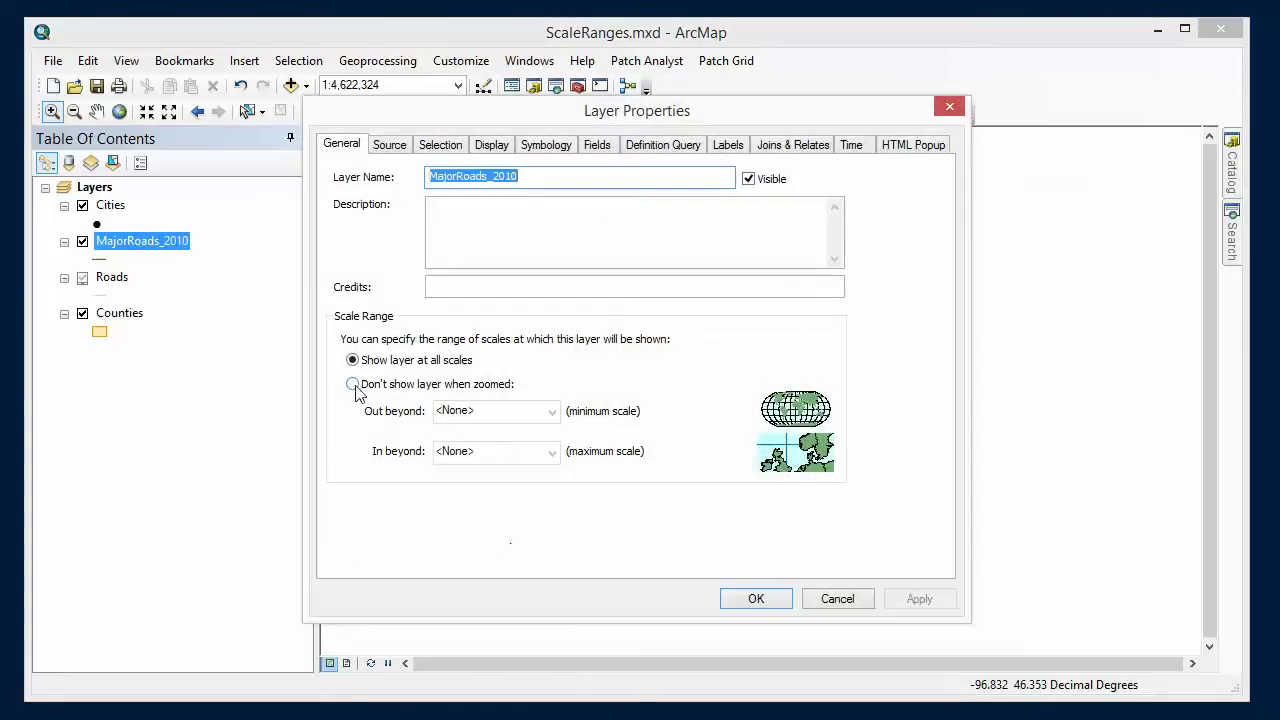
left_click(352, 384)
left_click(551, 411)
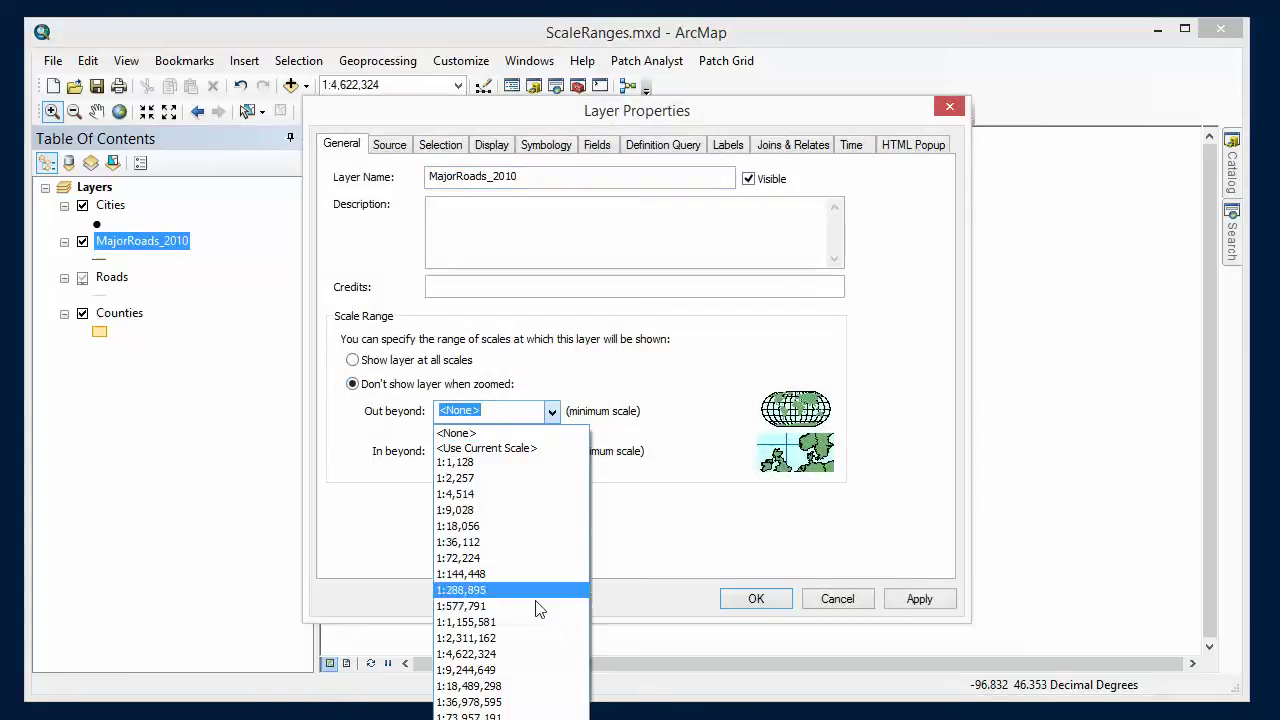
left_click(500, 638)
left_click(750, 599)
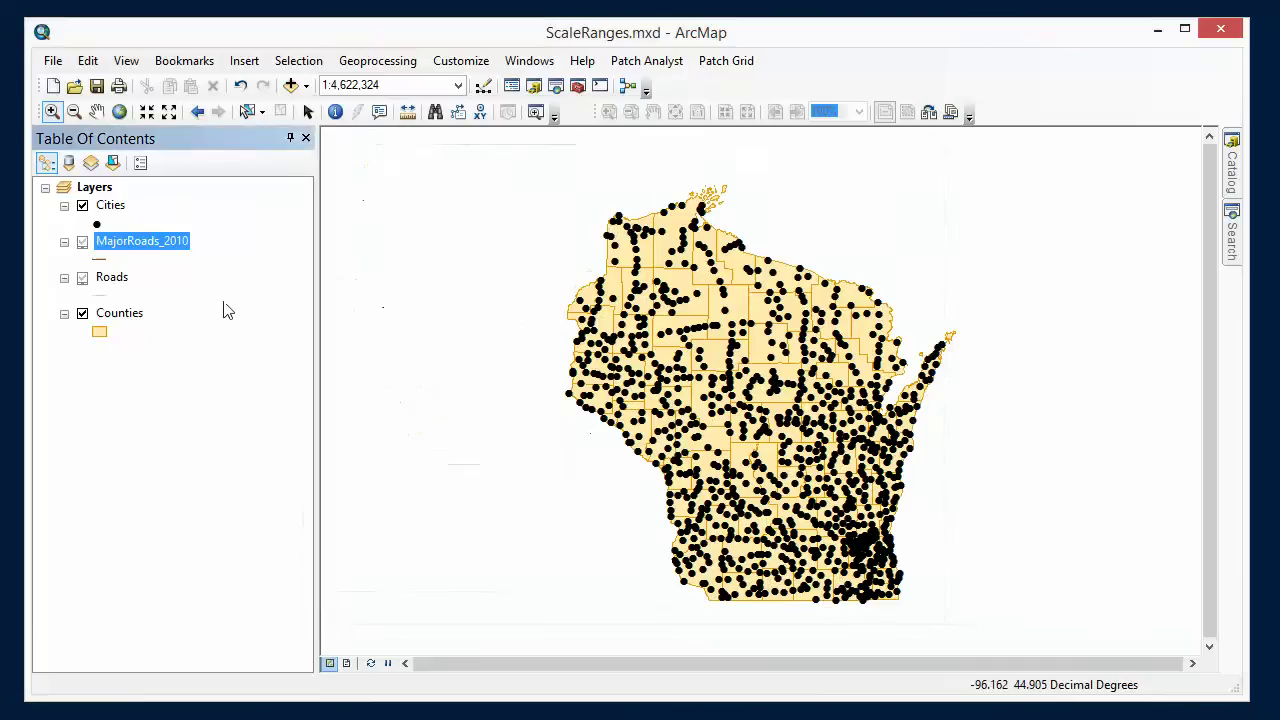
Hide the Cities layer whenever the map is zoomed out beyond 1:1,155,581.
right_click(104, 205)
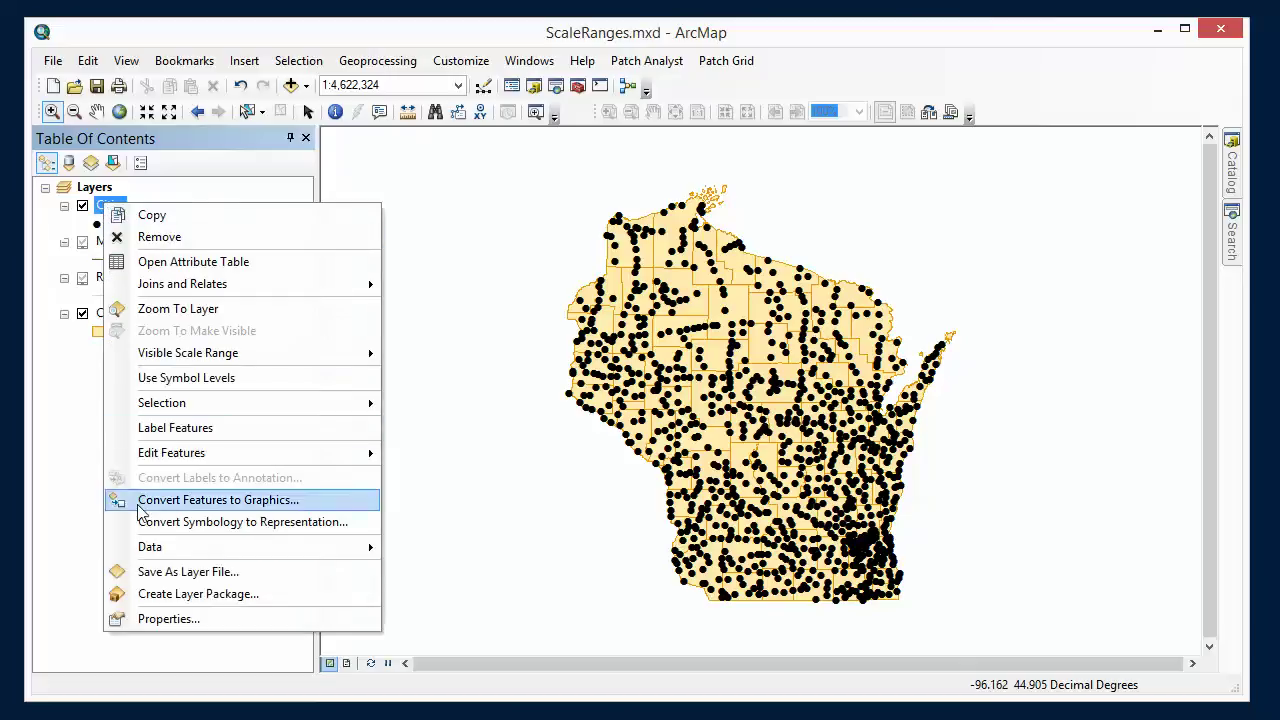
left_click(160, 619)
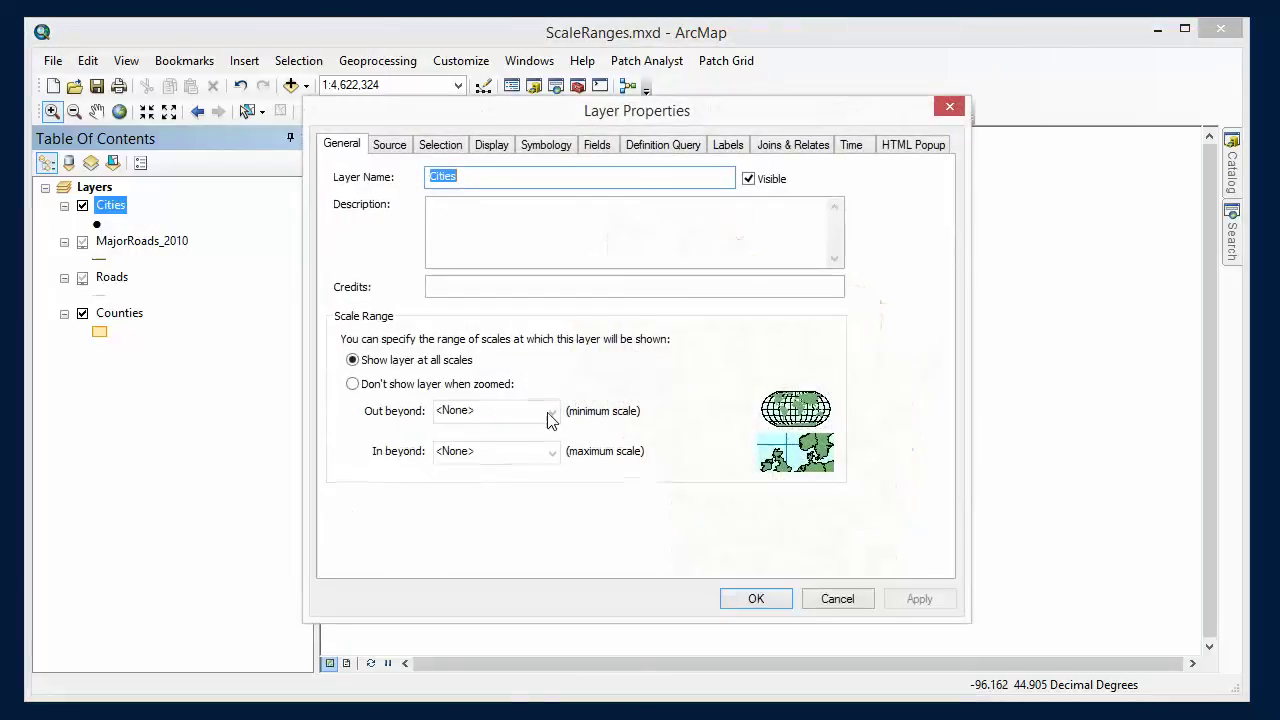
left_click(406, 384)
left_click(552, 411)
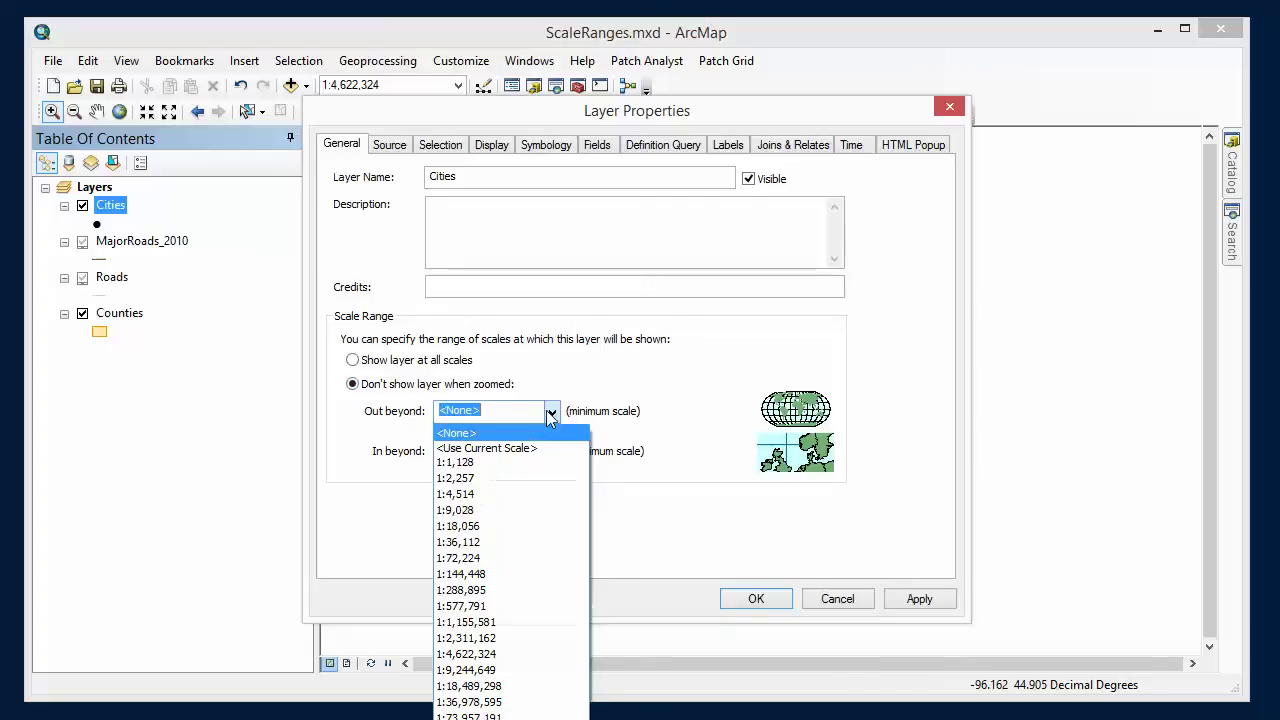
left_click(498, 640)
left_click(752, 598)
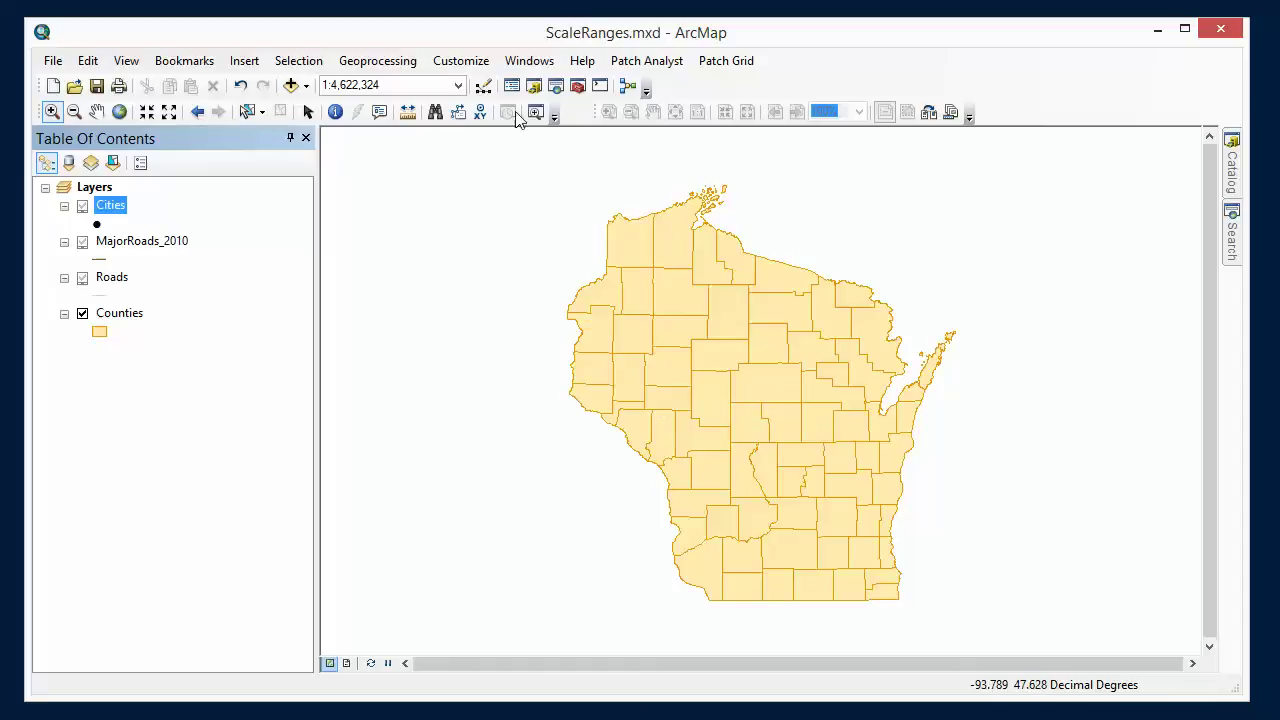
left_click(458, 85)
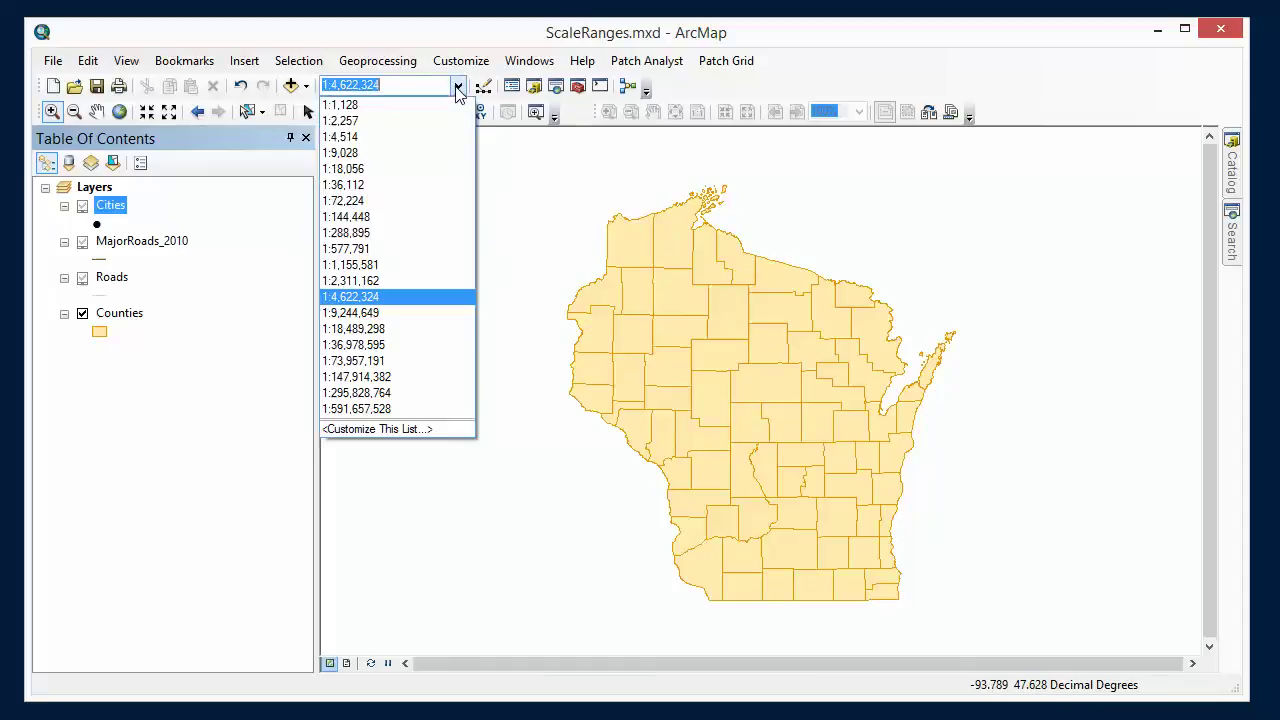
left_click(448, 281)
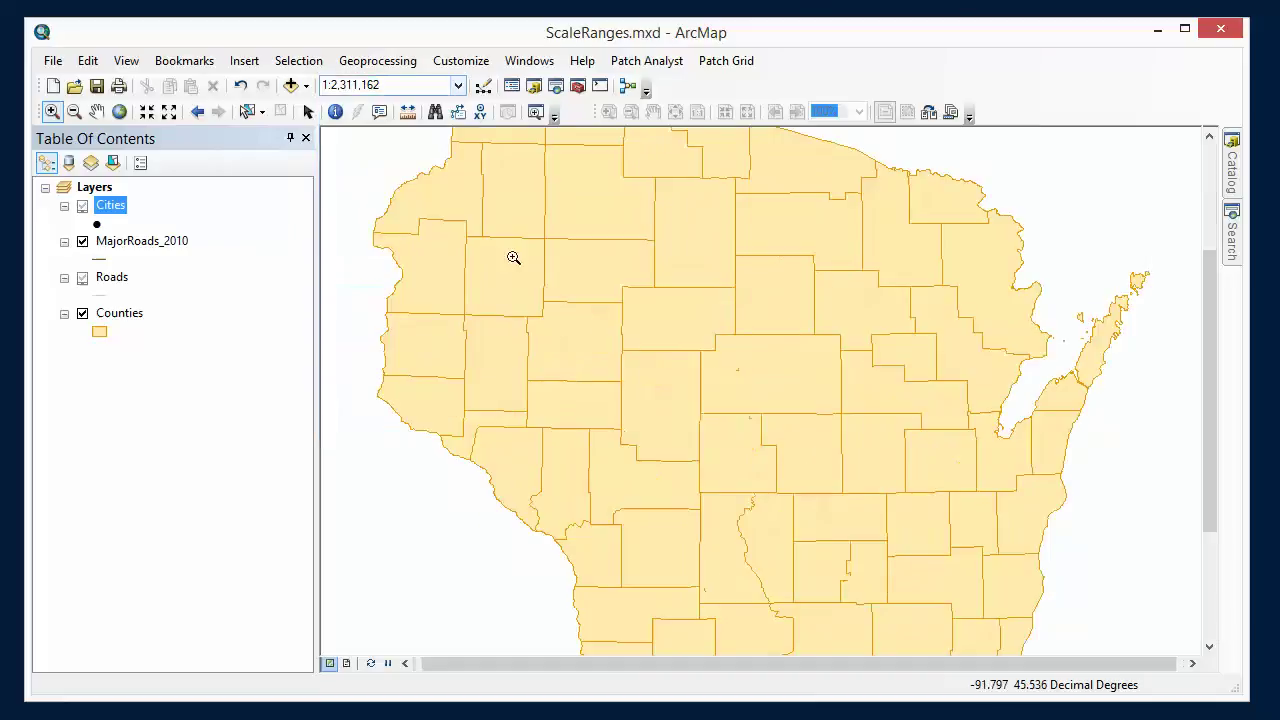
left_click(458, 85)
left_click(416, 266)
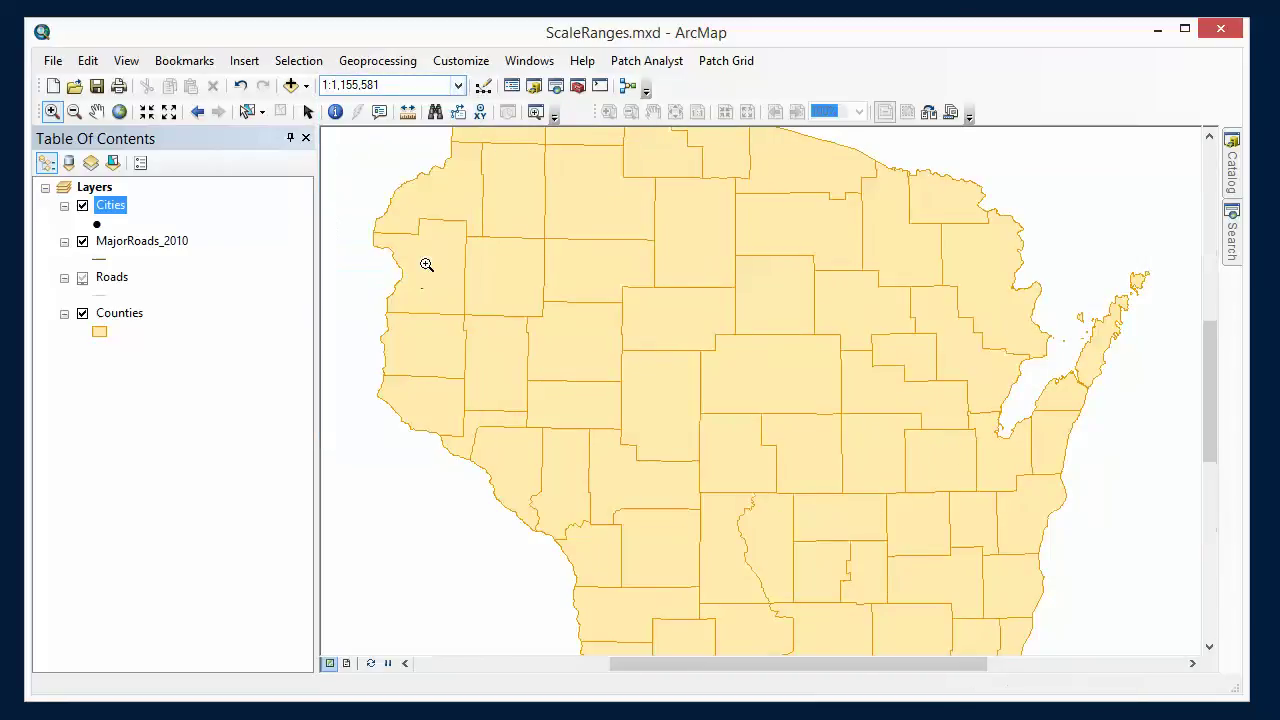
left_click(458, 85)
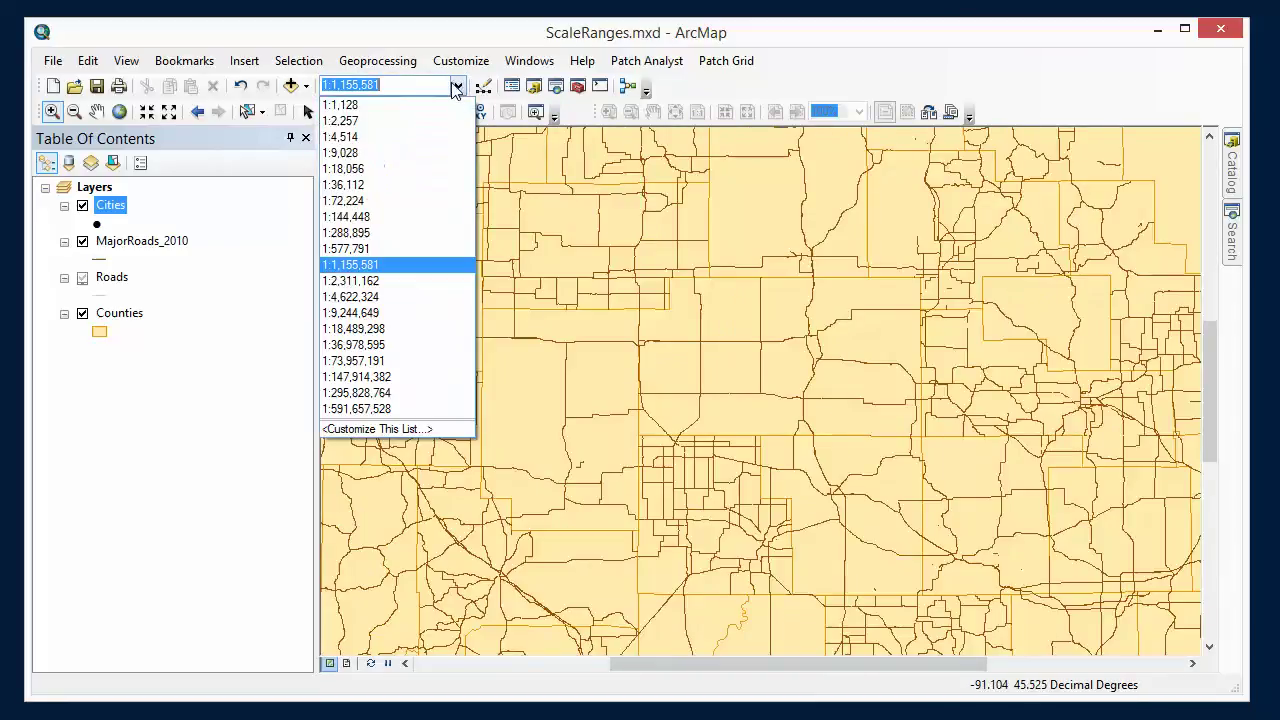
left_click(426, 251)
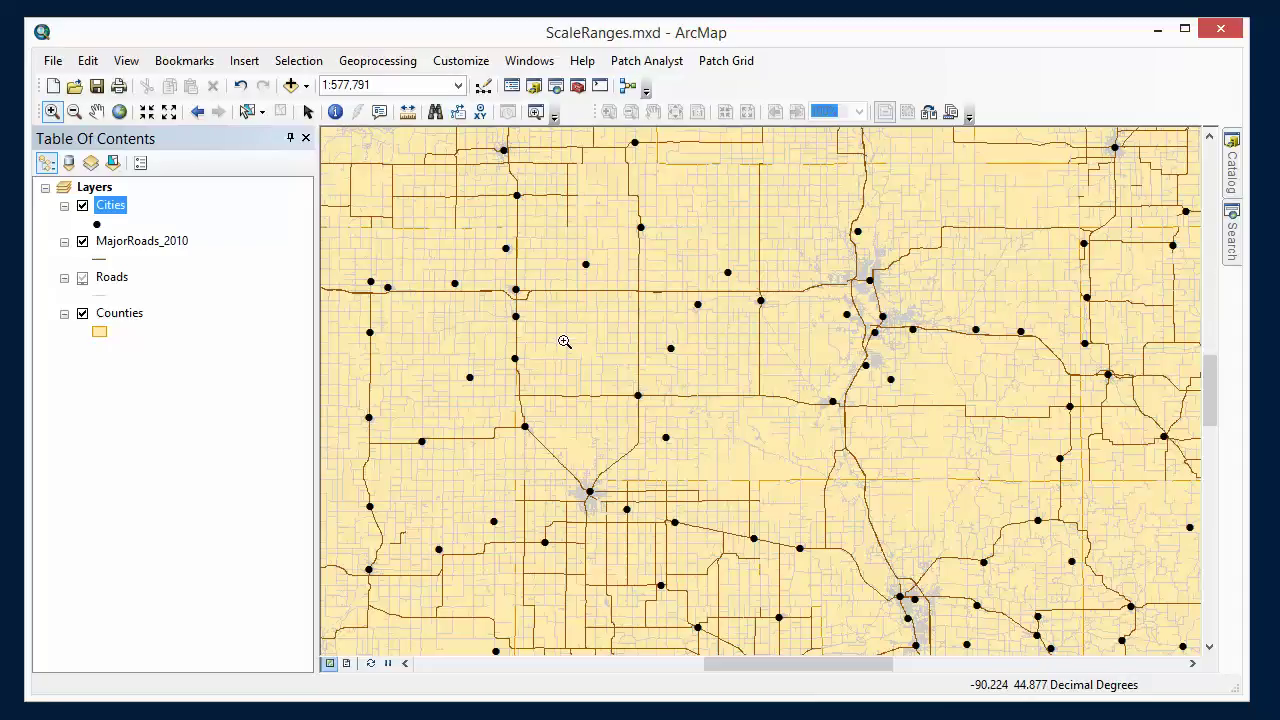
left_click(458, 85)
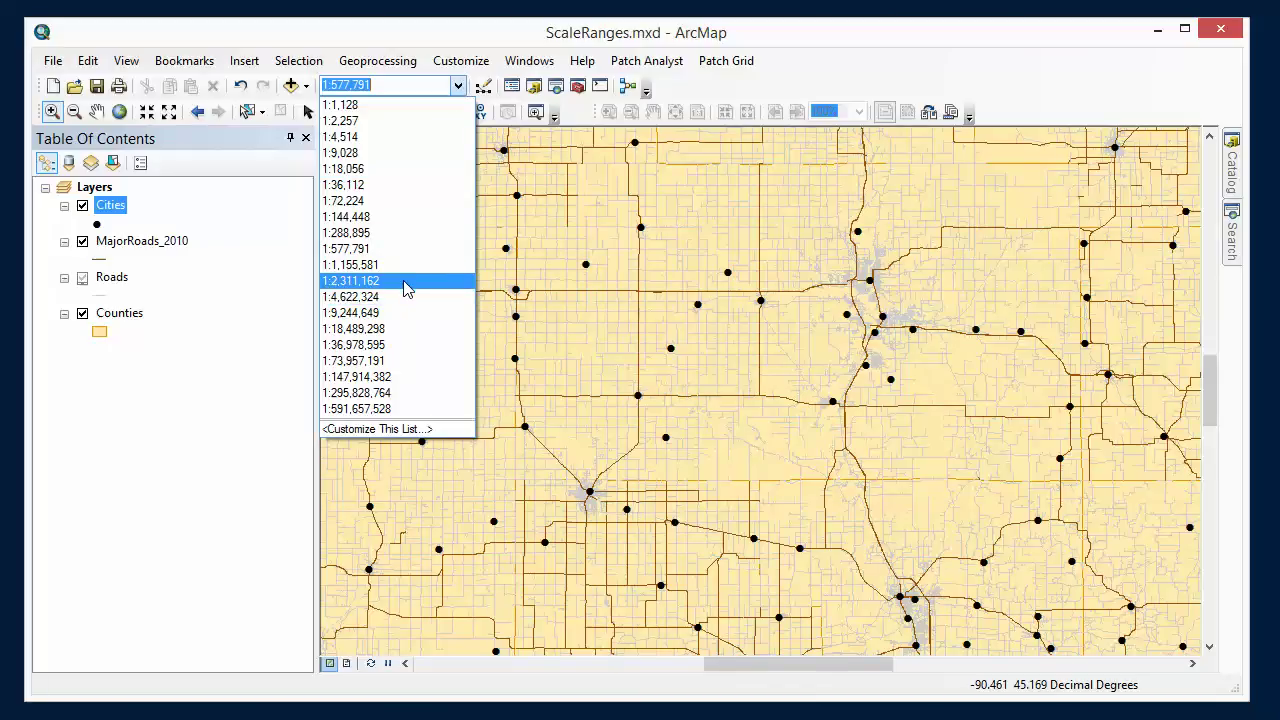
left_click(400, 297)
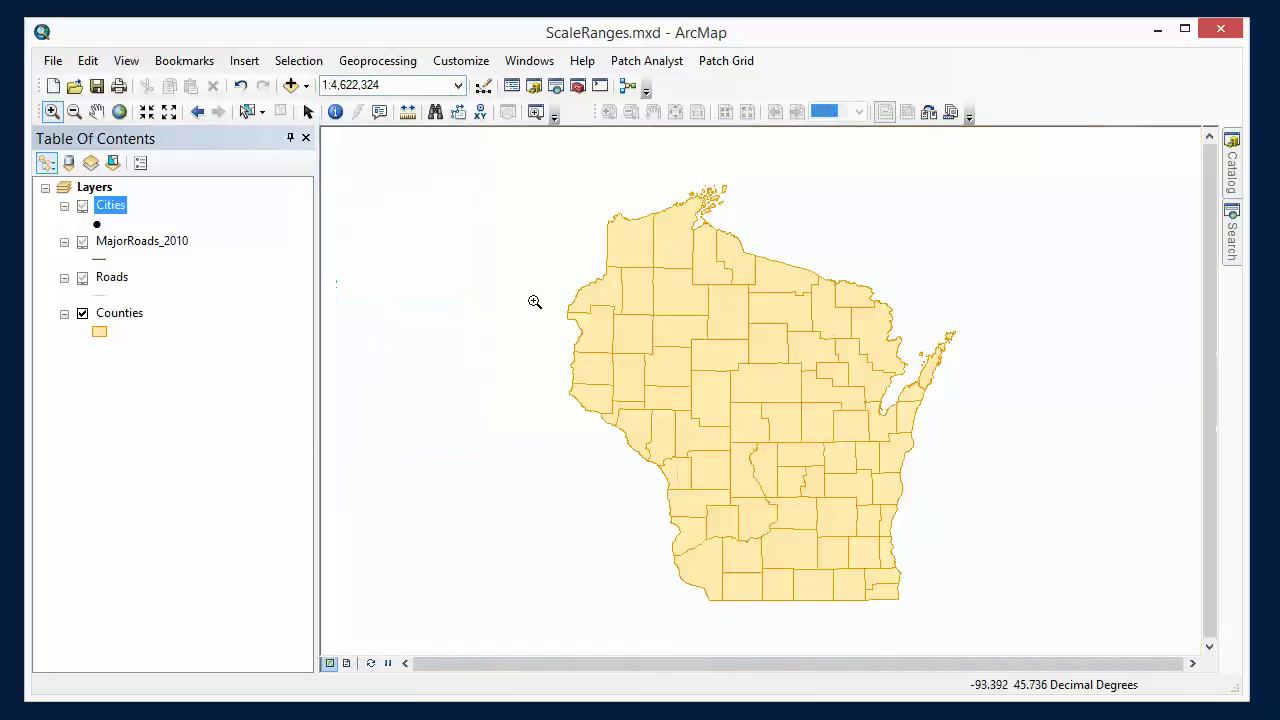